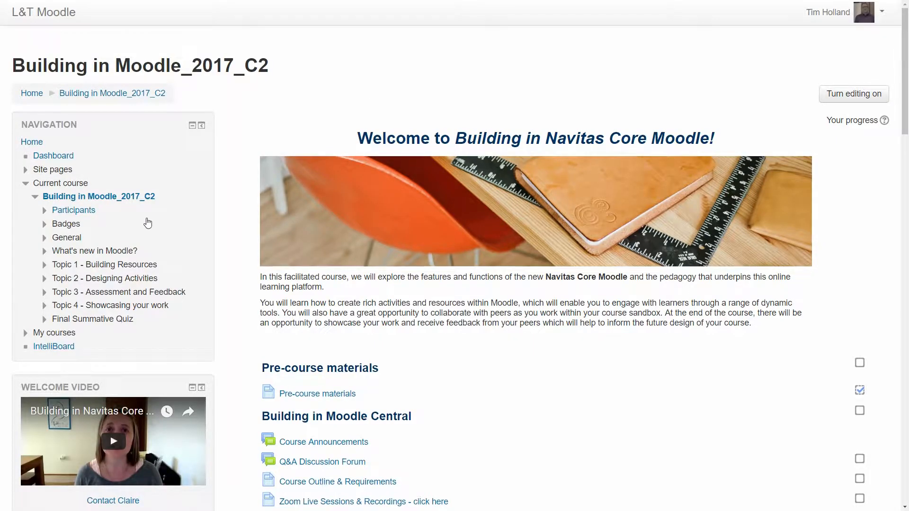
# Open the Building in Moodle Course Sandbox from the current course and turn editing on.
pyautogui.scroll(-10, 147, 223)
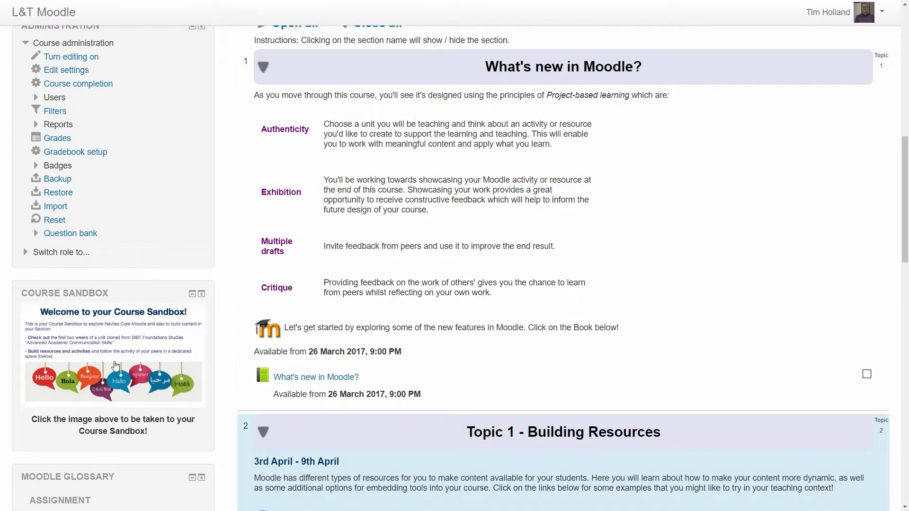
pyautogui.click(115, 366)
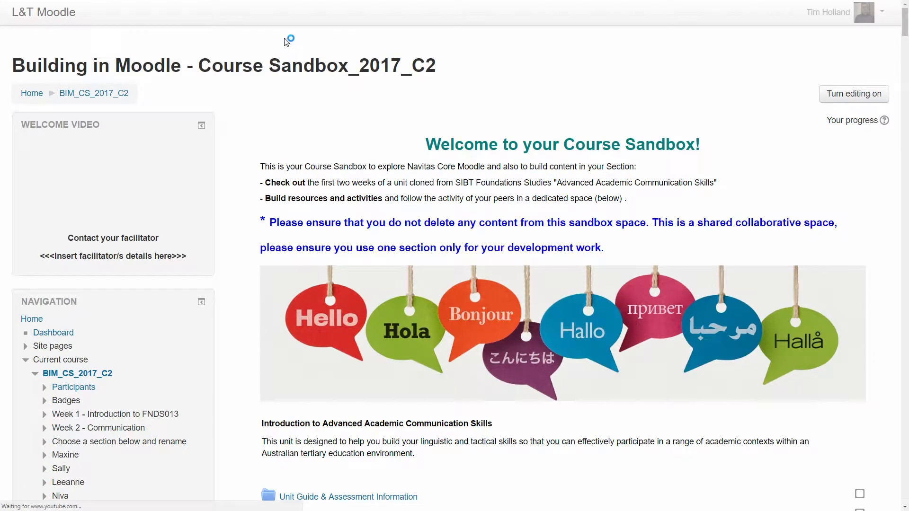
pyautogui.click(852, 97)
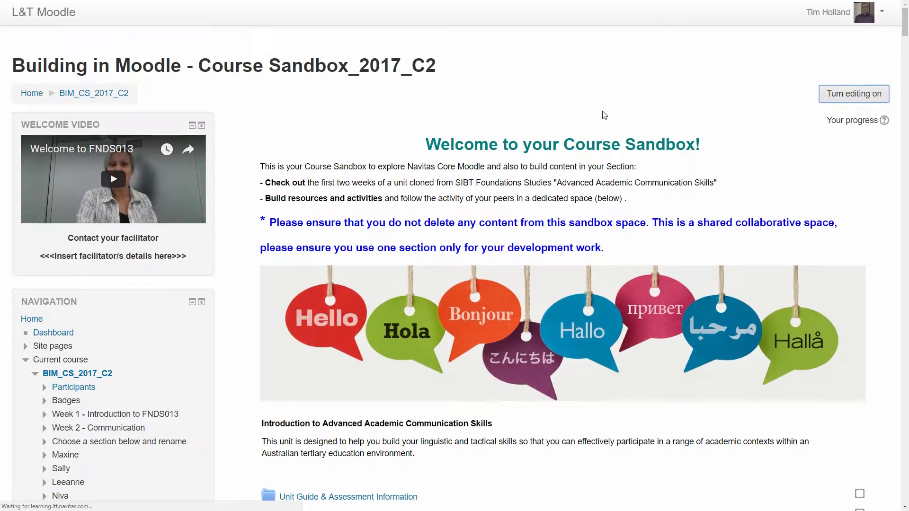
# Add a new Book resource to section 39 of the sandbox course.
pyautogui.scroll(-15, 579, 115)
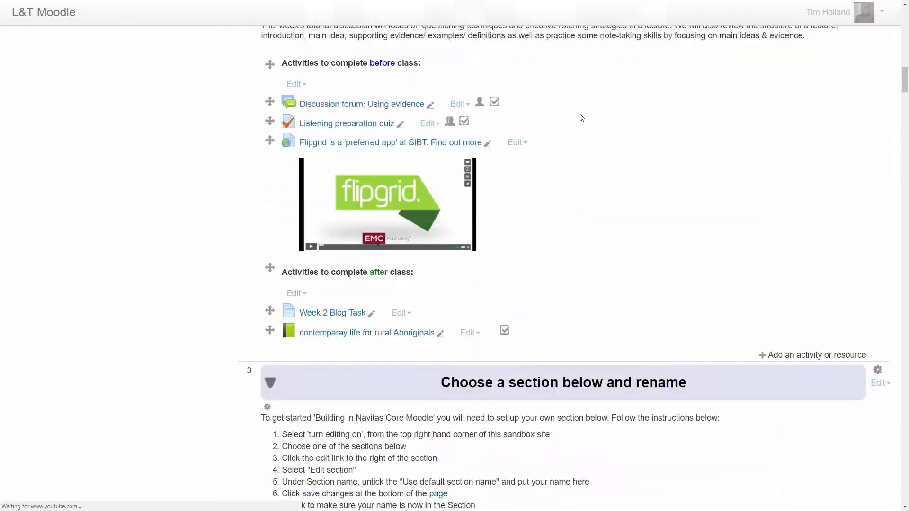
pyautogui.scroll(-20, 581, 118)
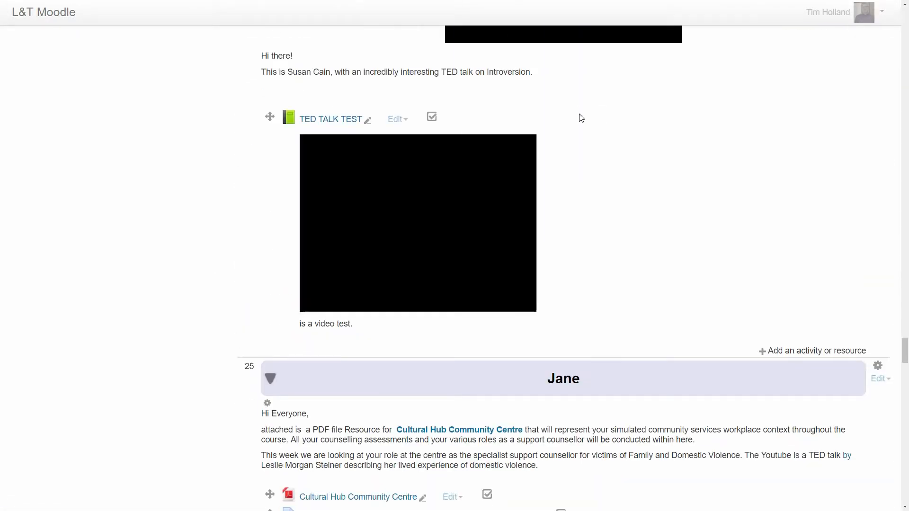
pyautogui.scroll(-20, 581, 118)
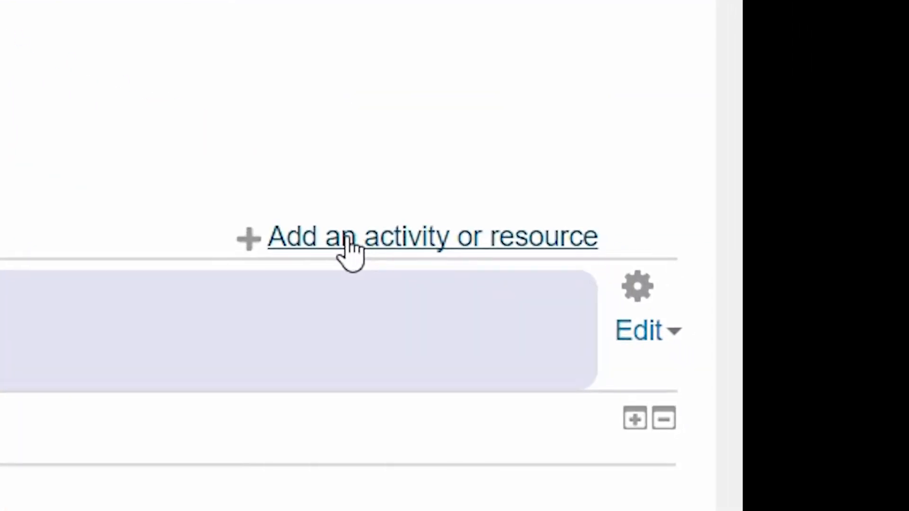
pyautogui.click(349, 239)
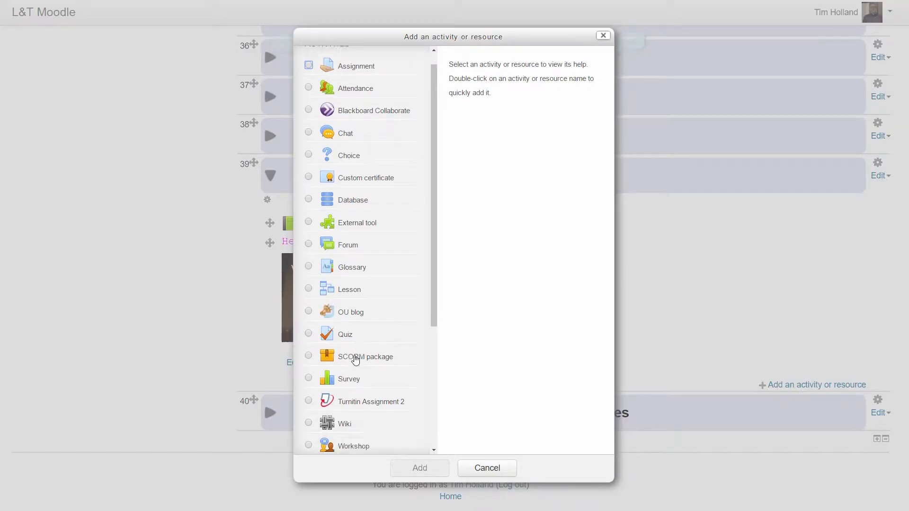
pyautogui.scroll(-5, 354, 359)
pyautogui.click(308, 310)
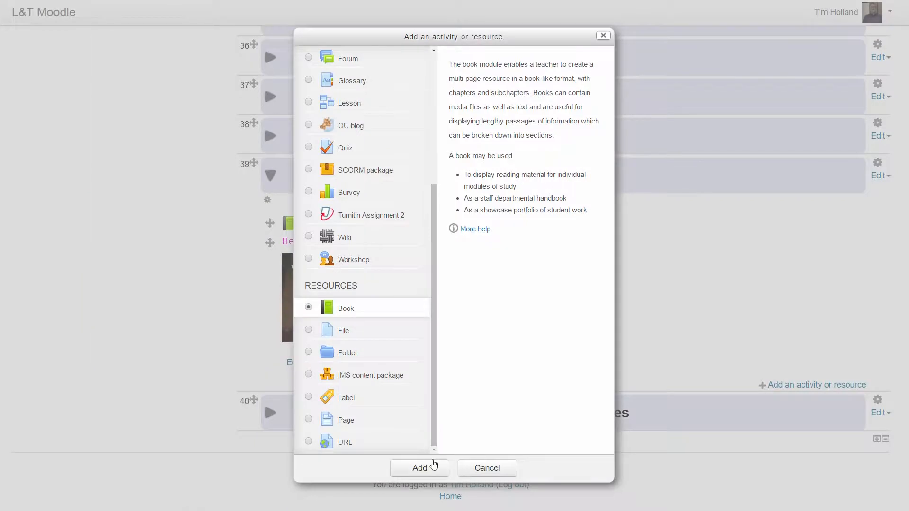
pyautogui.click(431, 467)
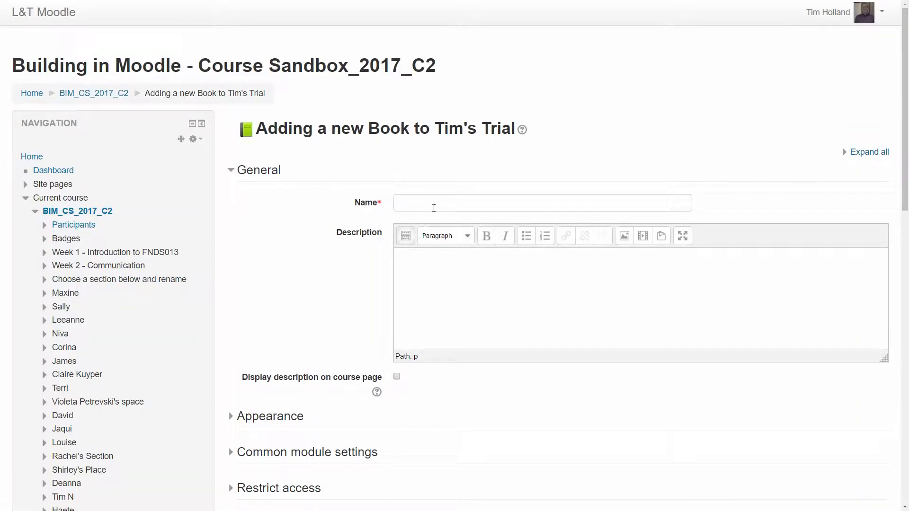
# Name the book "Film Course Sample" and enter "Sample Film course" as its description.
pyautogui.click(445, 197)
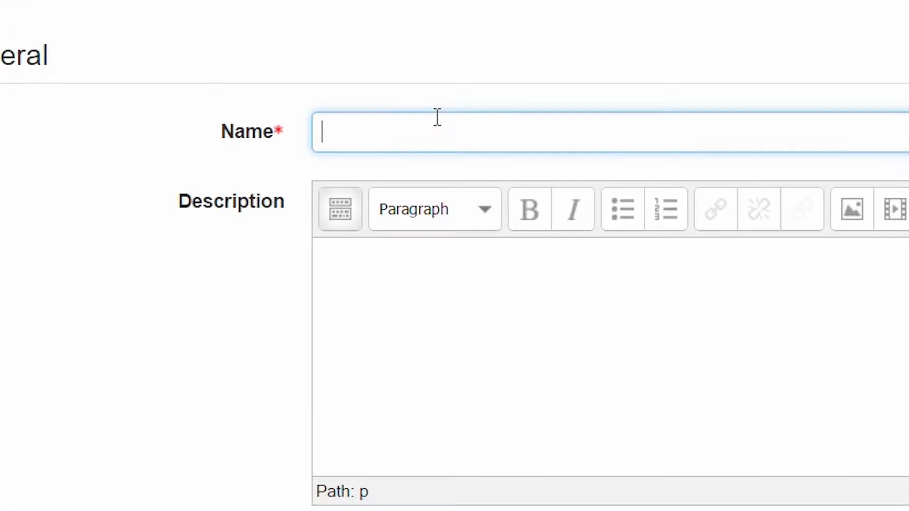
pyautogui.write('Film ')
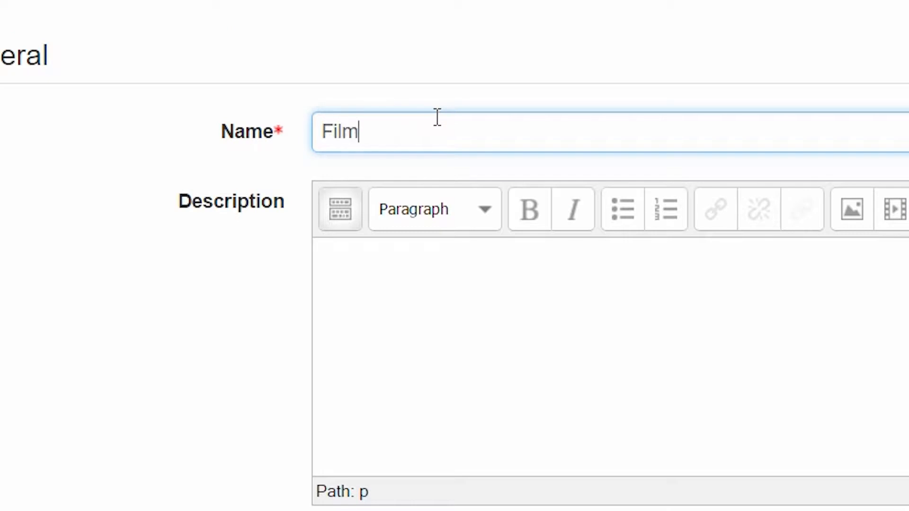
pyautogui.write('Course S')
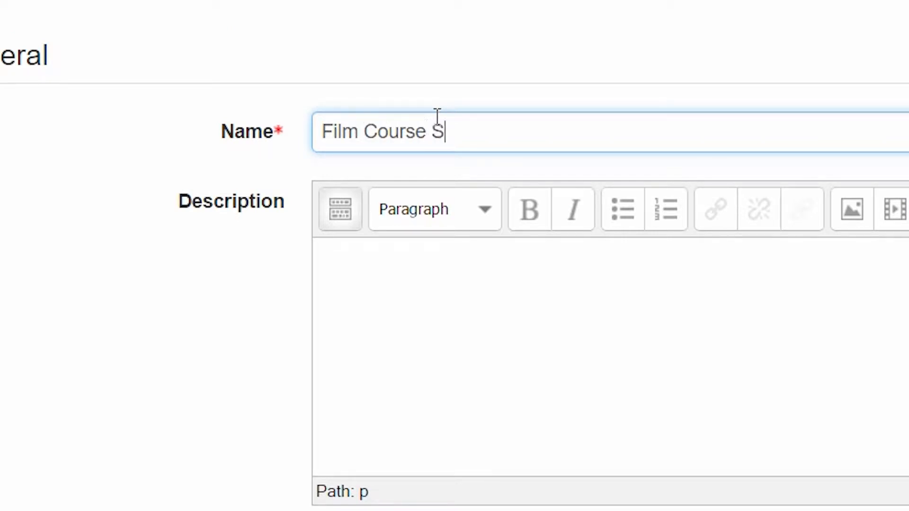
pyautogui.write('ample')
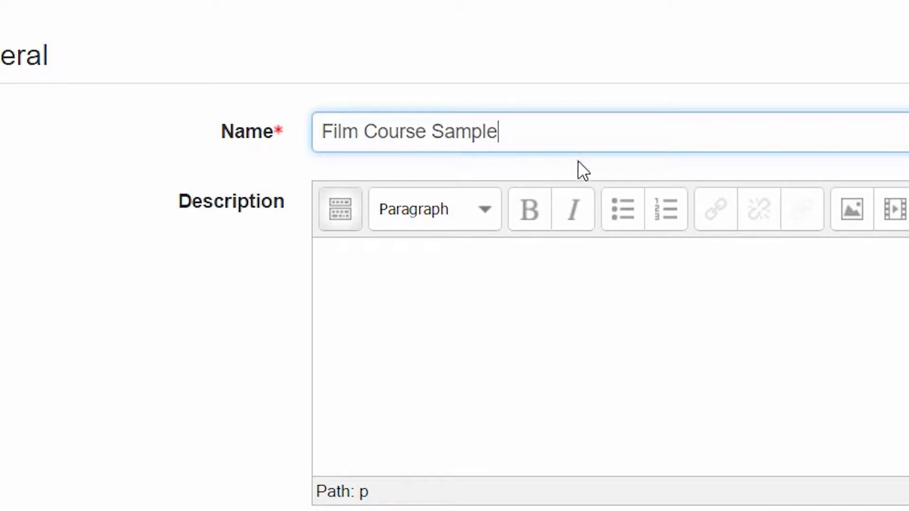
pyautogui.click(458, 305)
pyautogui.write('S')
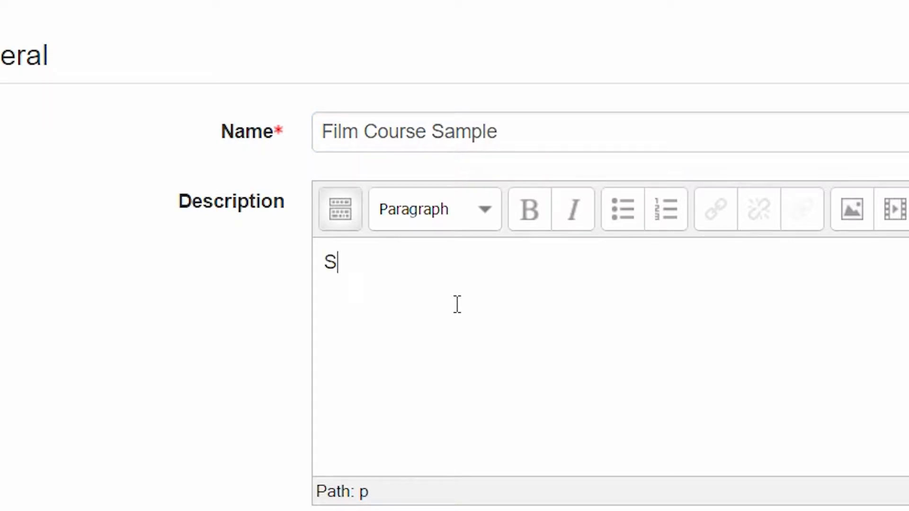
pyautogui.write('ample Film course')
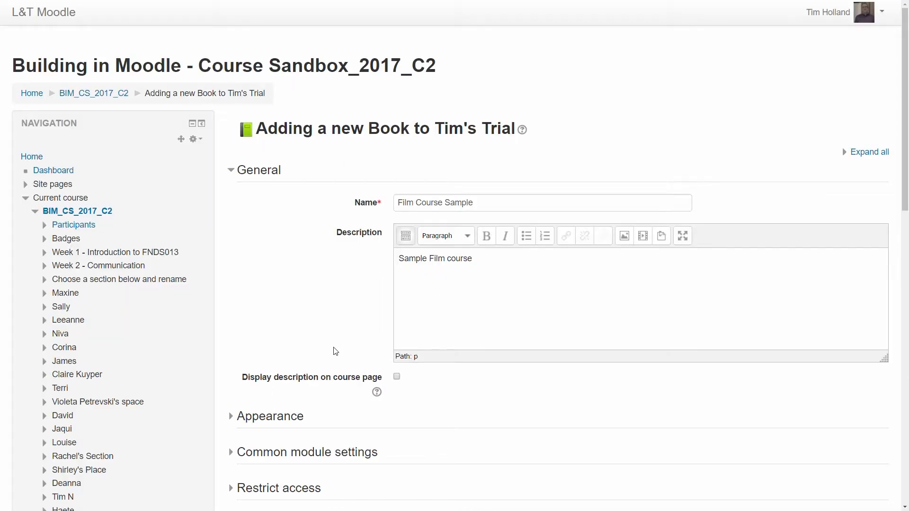
# Set the book's chapter formatting to Indented and save the book, returning to the course.
pyautogui.scroll(-3, 181, 468)
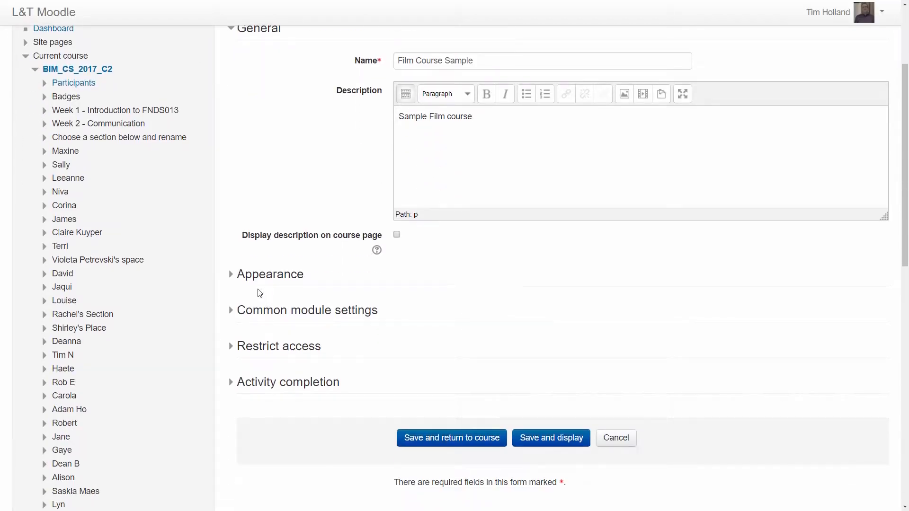
pyautogui.click(251, 275)
pyautogui.click(438, 305)
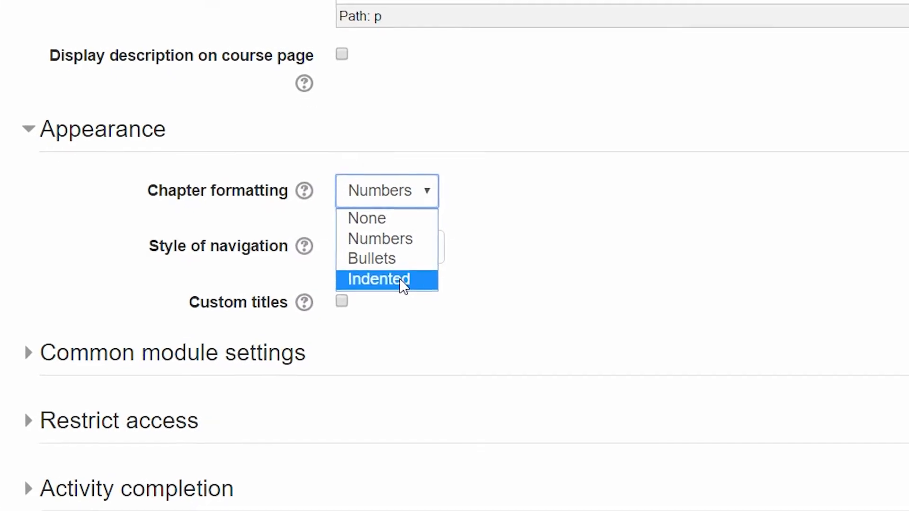
pyautogui.click(399, 277)
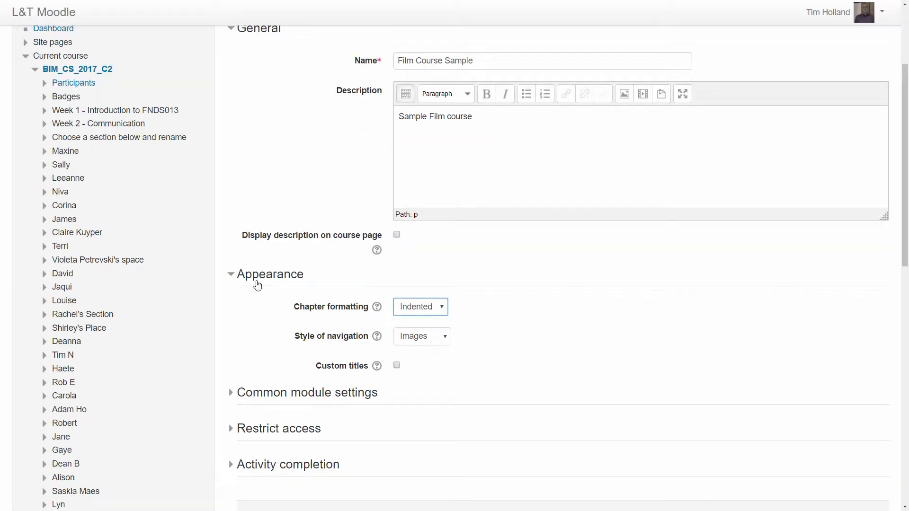
pyautogui.scroll(-5, 257, 284)
pyautogui.click(490, 291)
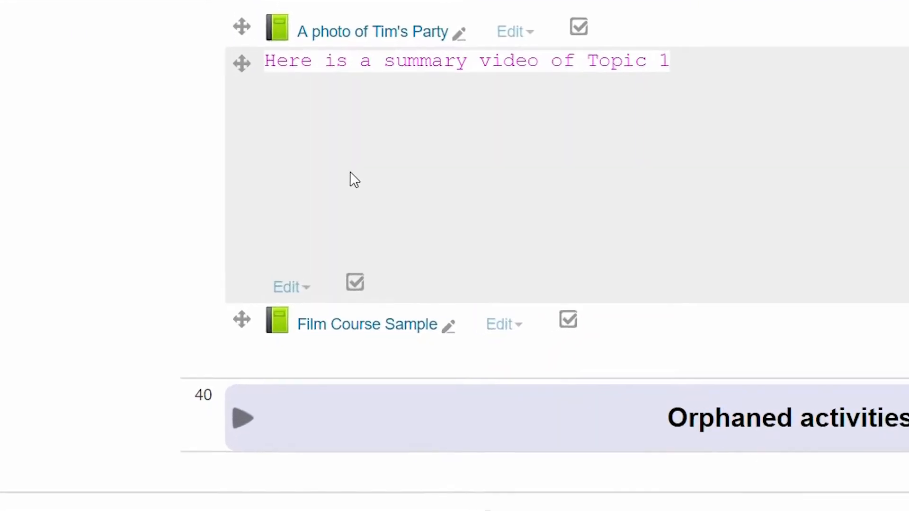
# Open the Film Course Sample book and title its first chapter "Introduction to Sample Film Course".
pyautogui.click(336, 282)
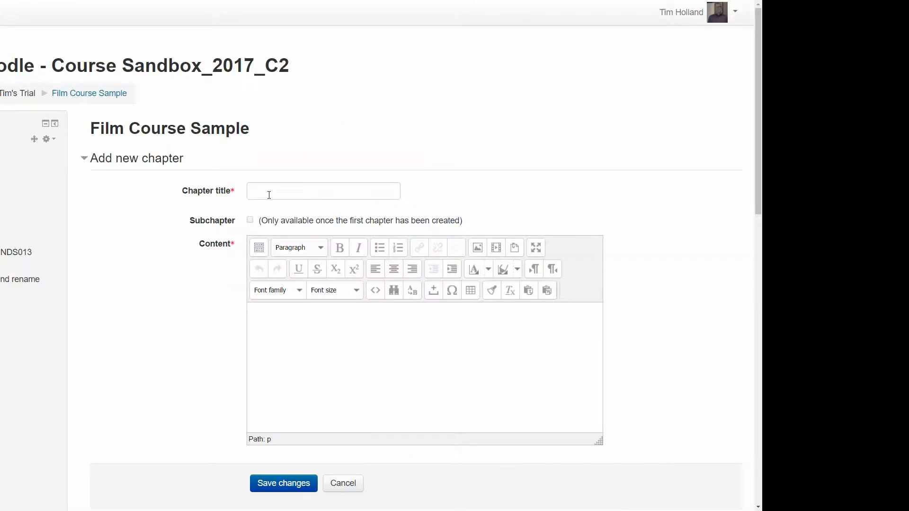
pyautogui.click(415, 194)
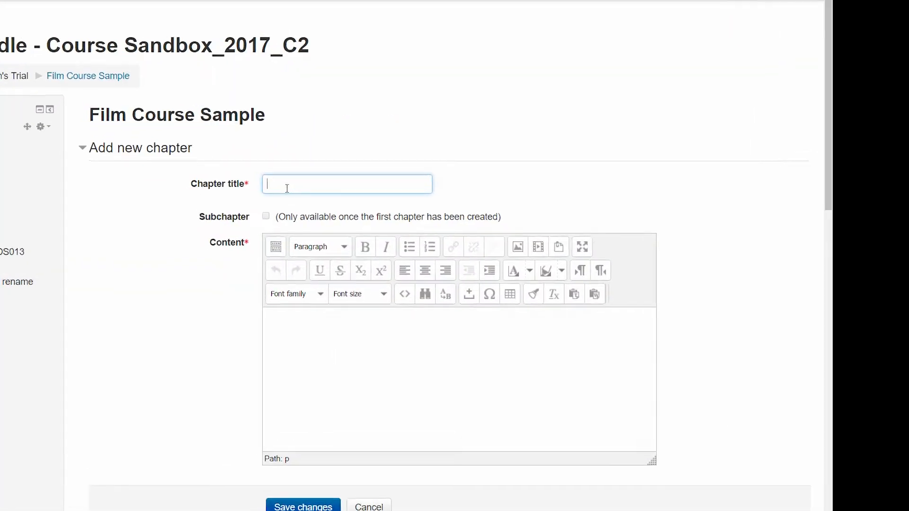
pyautogui.write('Intr')
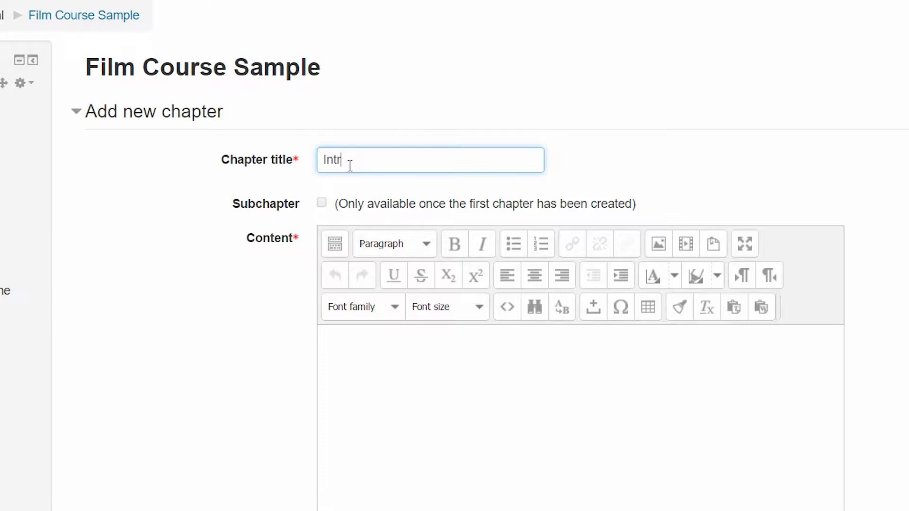
pyautogui.write('oduction to Film CO')
pyautogui.press('BackSpace')
pyautogui.press('BackSpace')
pyautogui.press('BackSpace')
pyautogui.press('BackSpace')
pyautogui.press('BackSpace')
pyautogui.press('BackSpace')
pyautogui.press('BackSpace')
pyautogui.write('Sample Film')
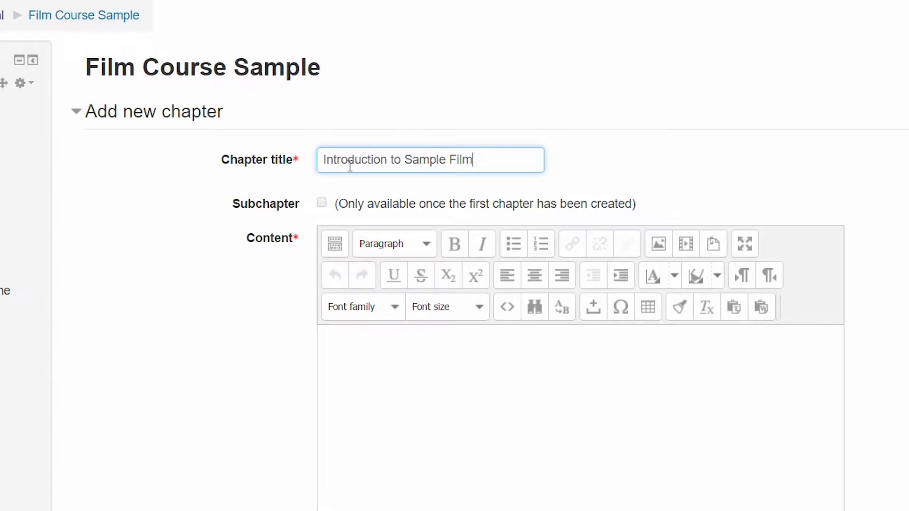
pyautogui.write(' Course')
# Enter "Welcome to the sample film course" as the first chapter's content and save the chapter.
pyautogui.moveTo(517, 163); pyautogui.dragTo(311, 165)
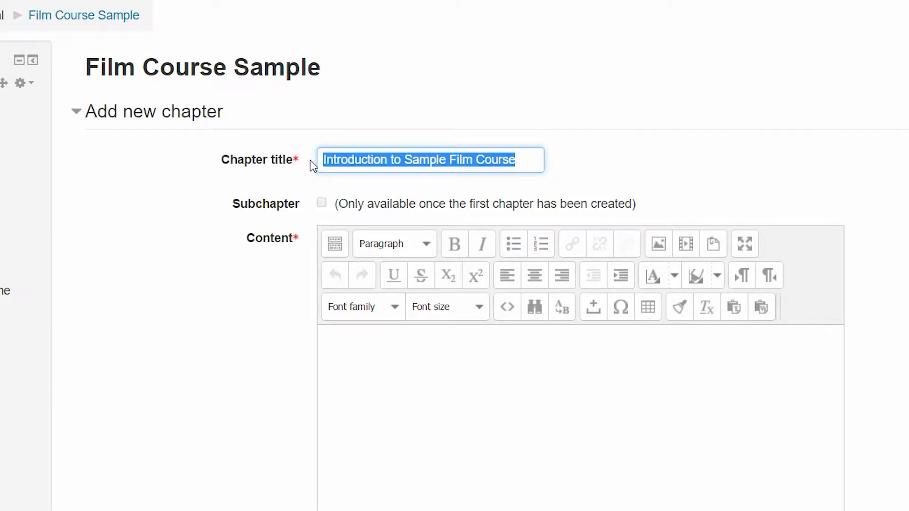
pyautogui.hotkey('ctrl', 'c')
pyautogui.click(416, 367)
pyautogui.hotkey('ctrl', 'v')
pyautogui.moveTo(518, 343); pyautogui.dragTo(160, 358)
pyautogui.write('Welcome to the sample film course')
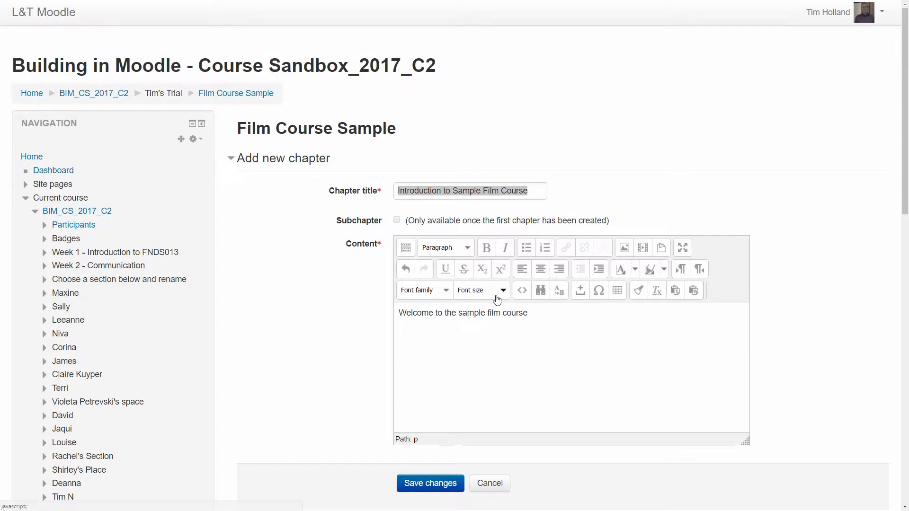
pyautogui.click(422, 492)
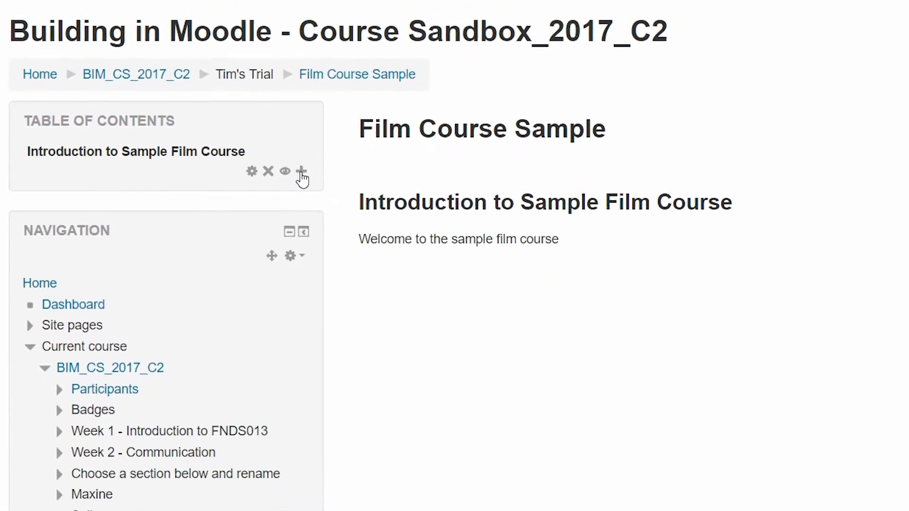
# Add a chapter titled "Camera" after the introduction, with "Camera" as its content, and save it.
pyautogui.click(200, 157)
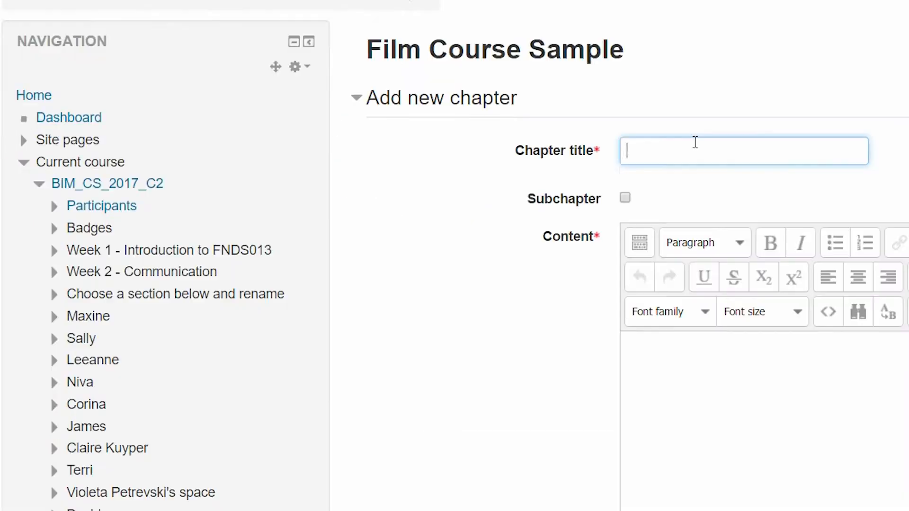
pyautogui.write('Camera')
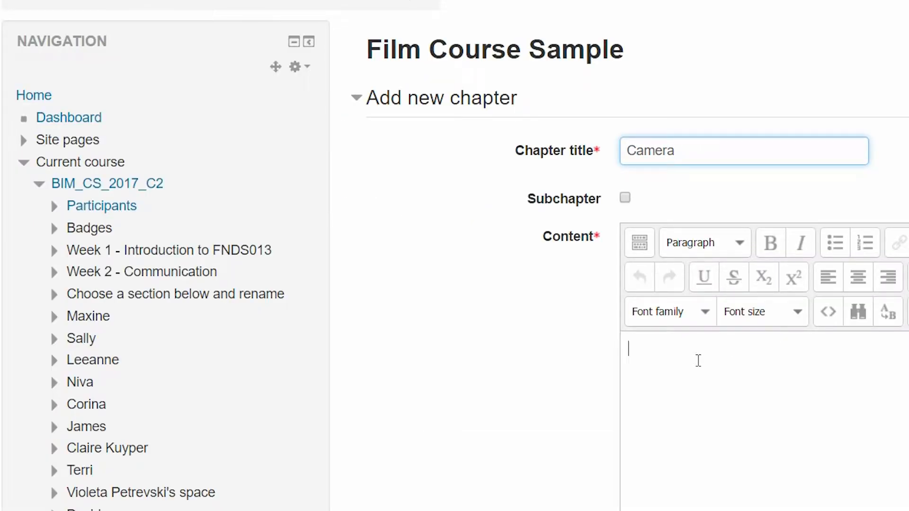
pyautogui.write('Camer')
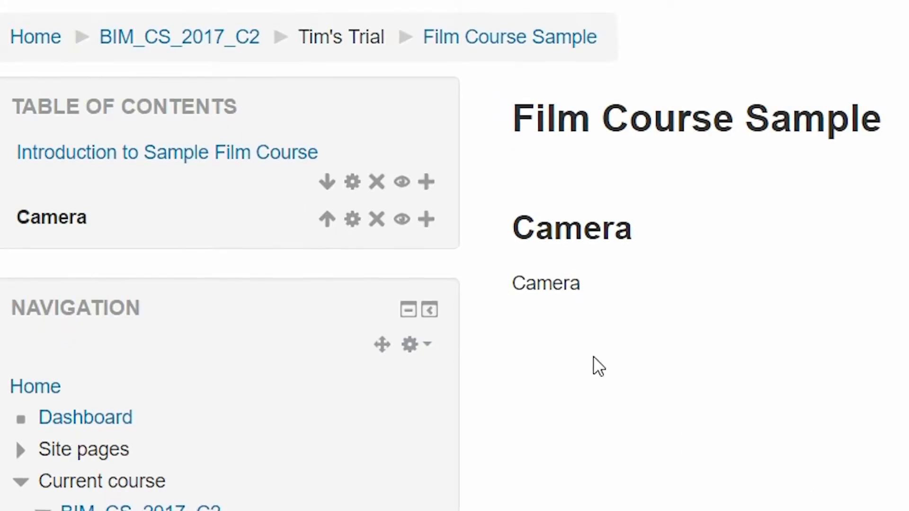
# Add a chapter titled "Sound" after Camera, with "Sound" as its content, and save it.
pyautogui.click(428, 222)
pyautogui.click(681, 155)
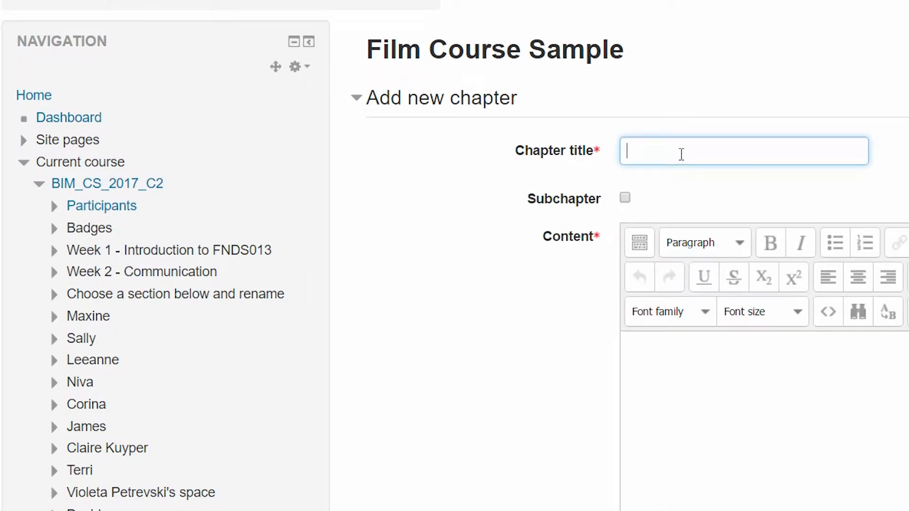
pyautogui.write('Sound')
pyautogui.click(643, 381)
pyautogui.write('Sound')
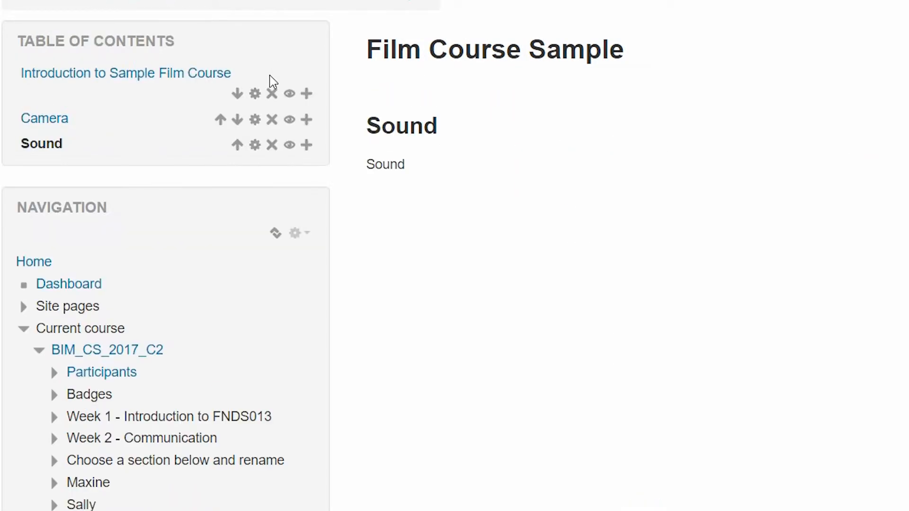
# Add a chapter titled "Lighting" after Sound, with "Lighting" as its content, and save it.
pyautogui.click(308, 150)
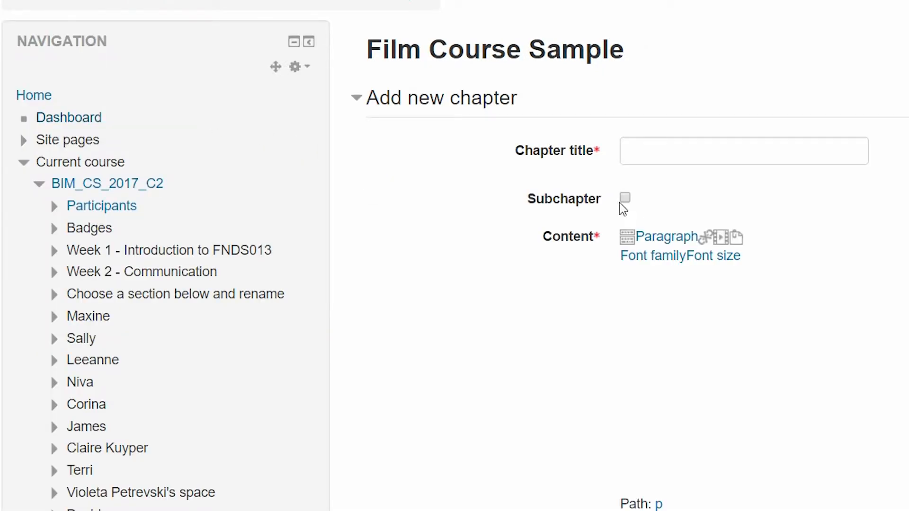
pyautogui.click(676, 150)
pyautogui.write('Lighting')
pyautogui.press('Tab')
pyautogui.press('Tab')
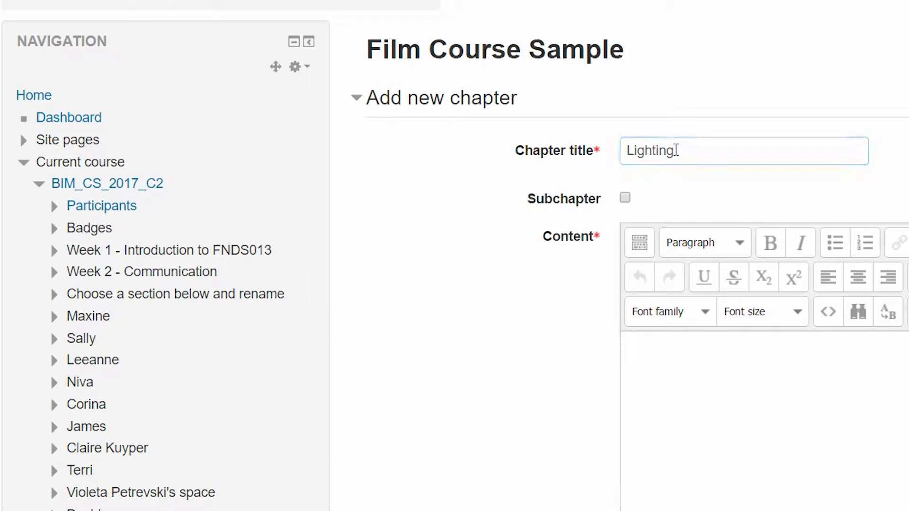
pyautogui.write('Lighting')
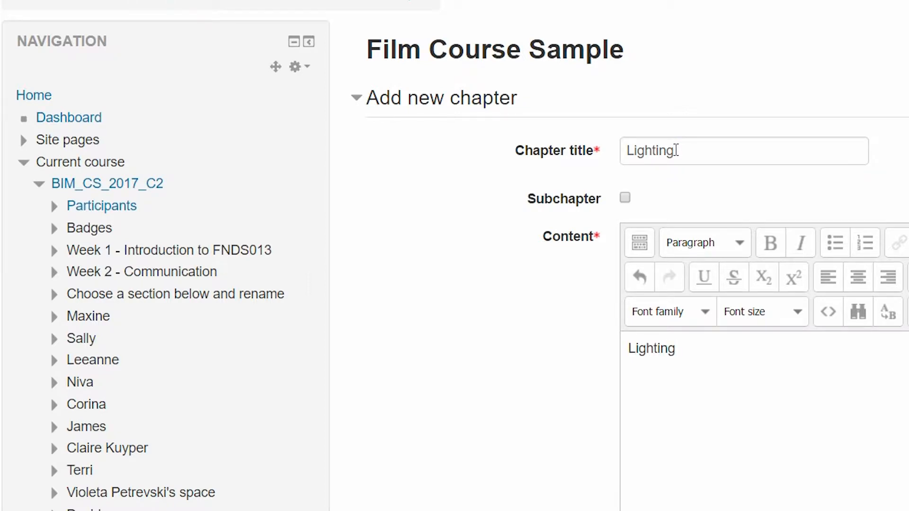
pyautogui.press('Tab')
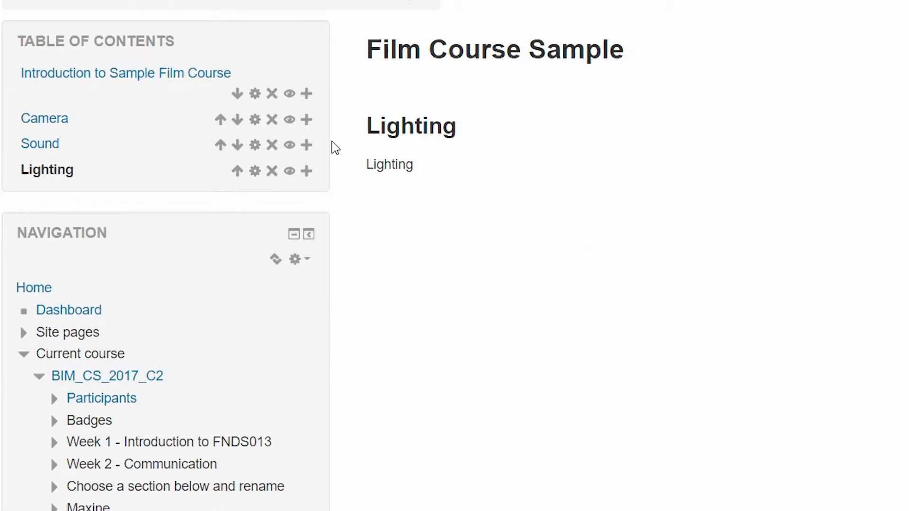
# Add a chapter titled "Editing" after Lighting, with "Editing" as its content, and save it.
pyautogui.click(307, 171)
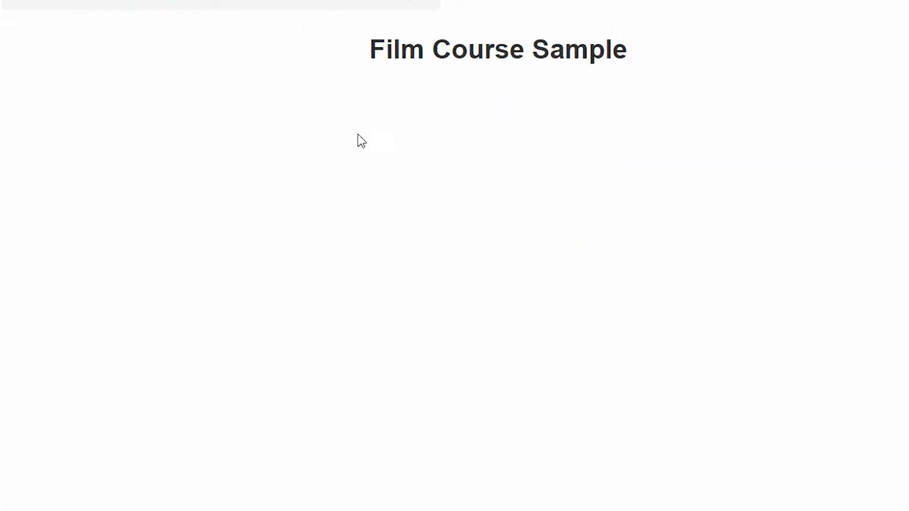
pyautogui.write('Editing')
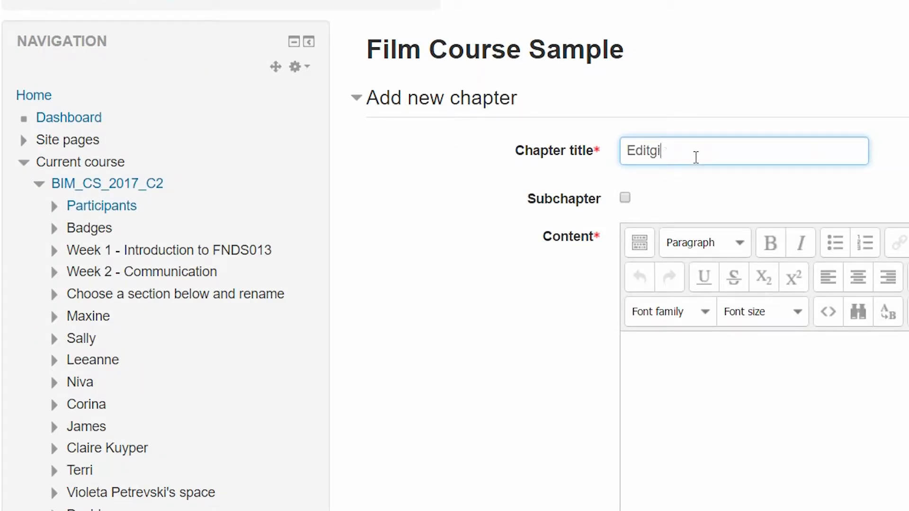
pyautogui.press('Tab')
pyautogui.press('Tab')
pyautogui.write('Edet')
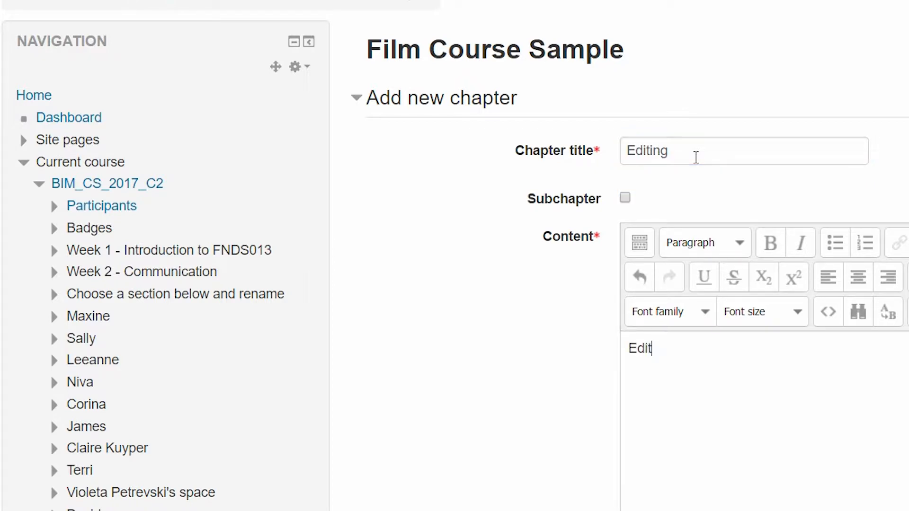
pyautogui.write('ing')
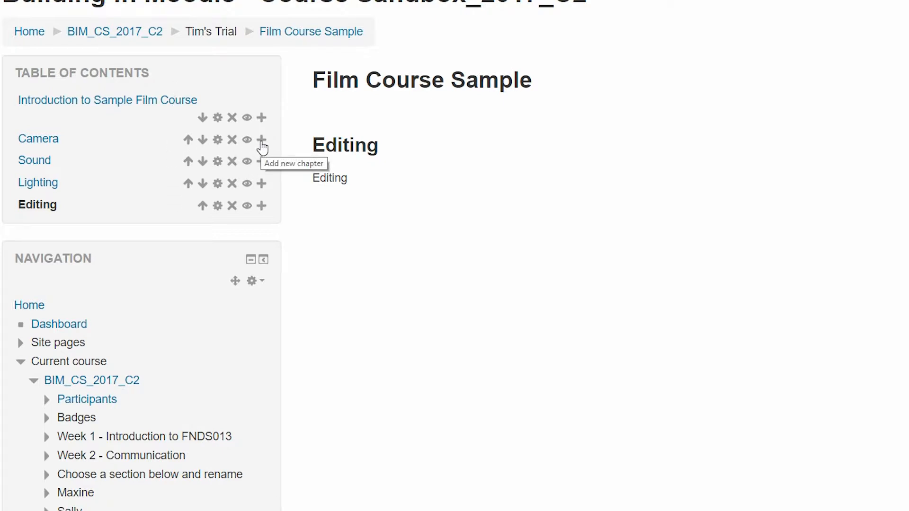
# Add a subchapter titled "Lens" under Camera, with "Use of lens" as its content, and save it.
pyautogui.click(261, 140)
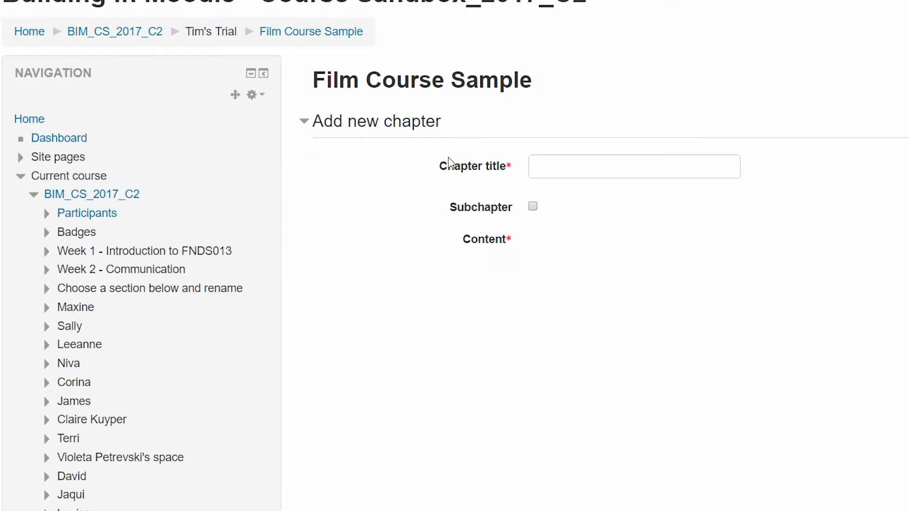
pyautogui.click(591, 165)
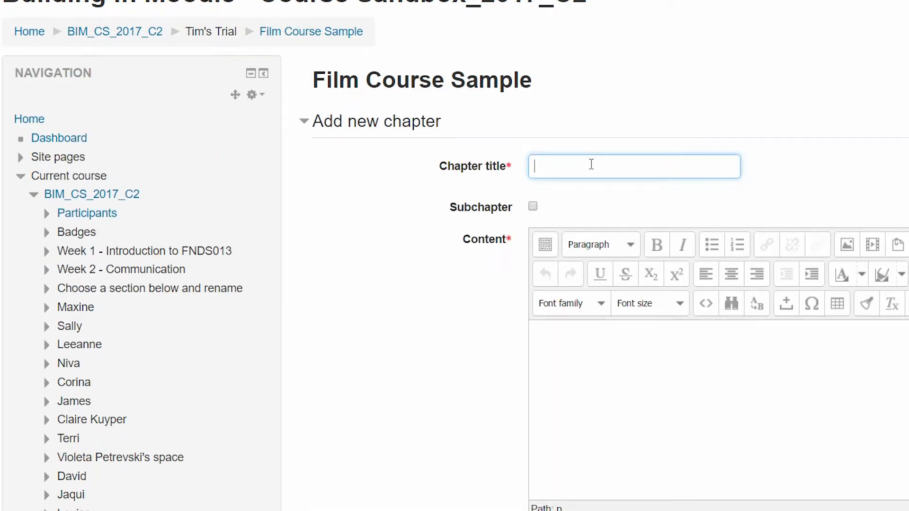
pyautogui.click(609, 353)
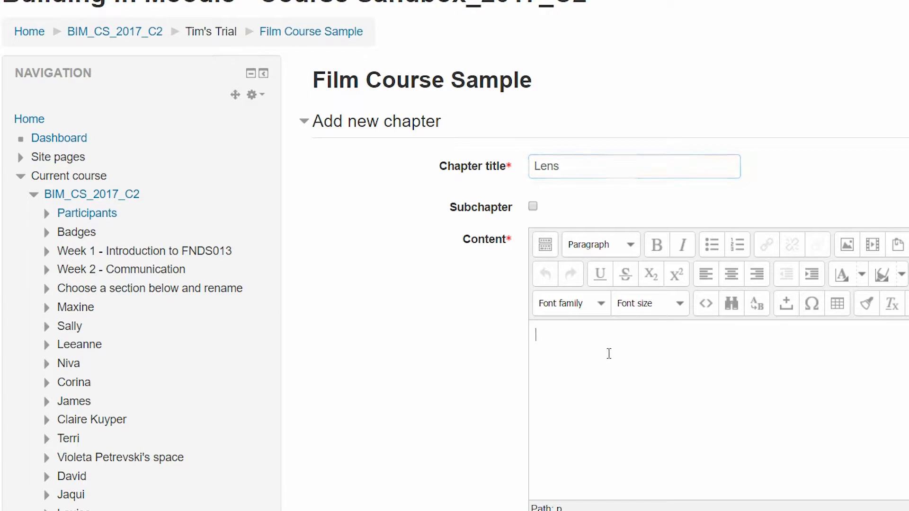
pyautogui.write('Use of lens')
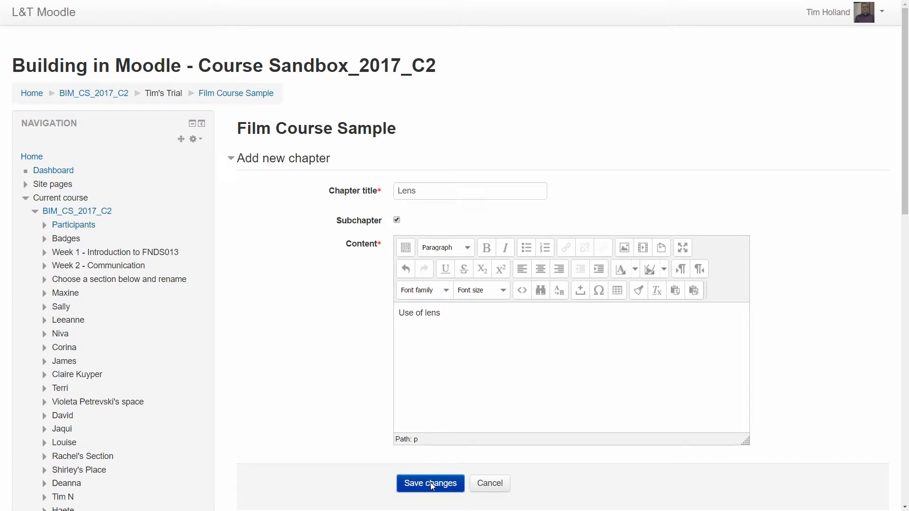
pyautogui.click(436, 482)
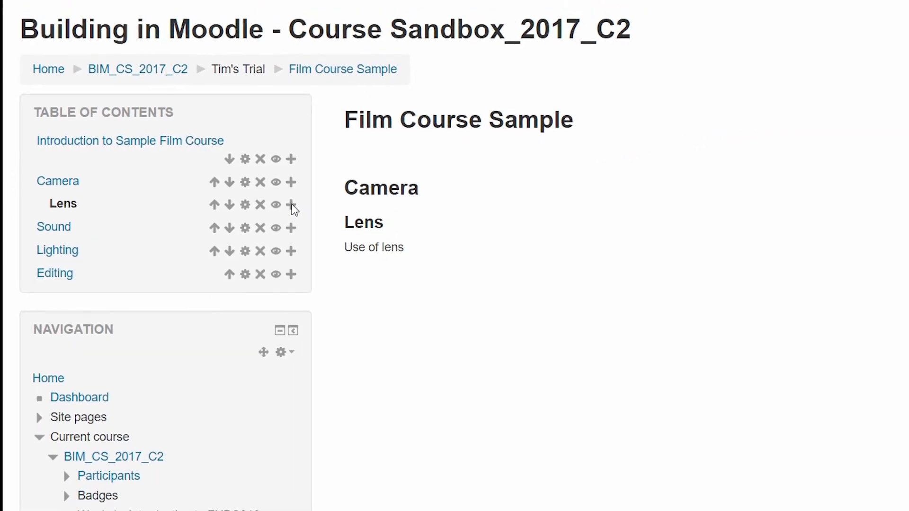
# Add a subchapter titled "Composition" after Lens, with "Composition" as its content, and save it.
pyautogui.click(291, 204)
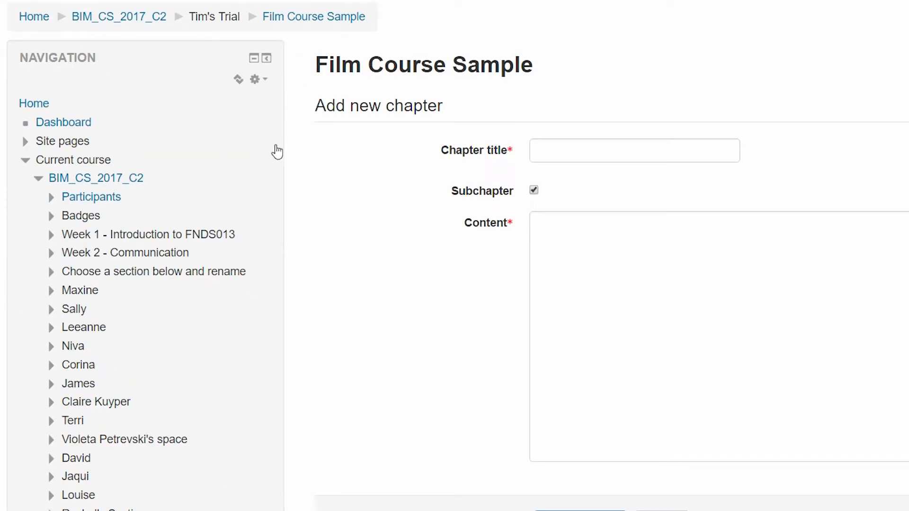
pyautogui.click(603, 151)
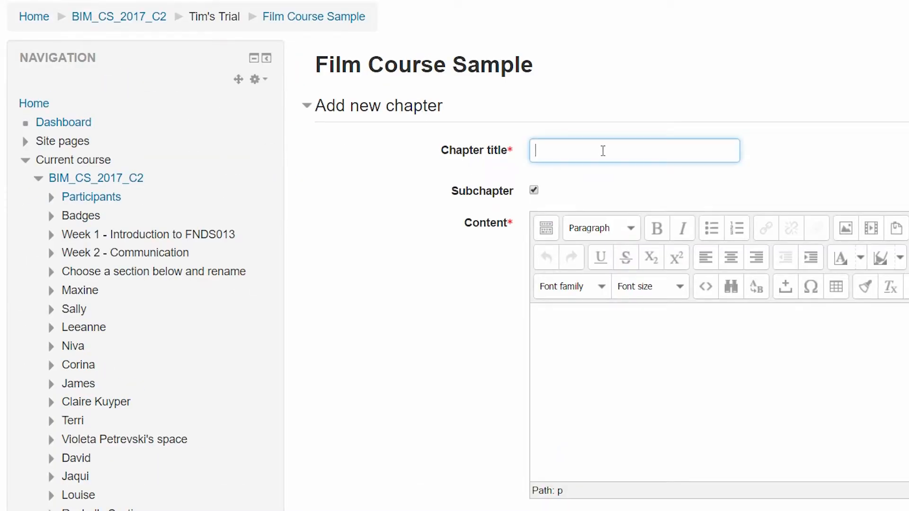
pyautogui.write('Us')
pyautogui.press('BackSpace')
pyautogui.press('BackSpace')
pyautogui.write('Composition')
pyautogui.click(651, 345)
pyautogui.write('Composition')
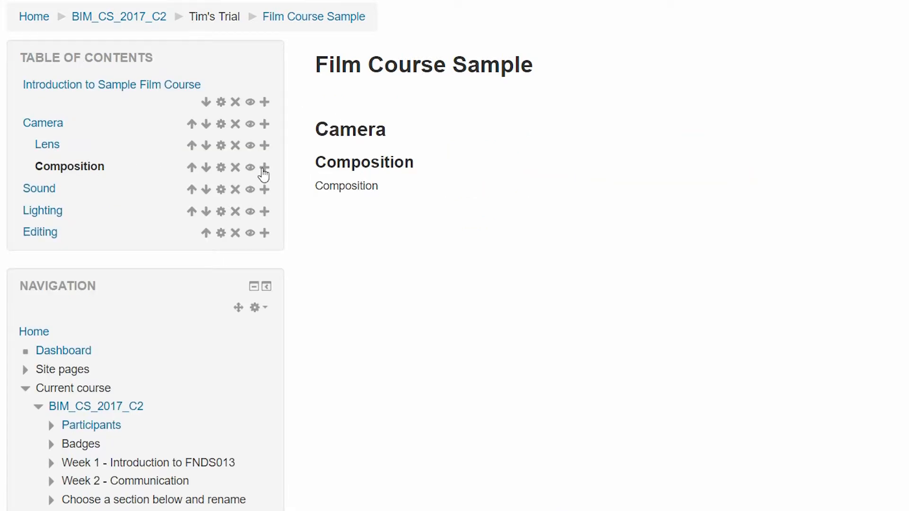
# Add a subchapter titled "Lighting" after Composition under Camera, with "Lighting" as its content, and save it.
pyautogui.click(264, 168)
pyautogui.click(610, 150)
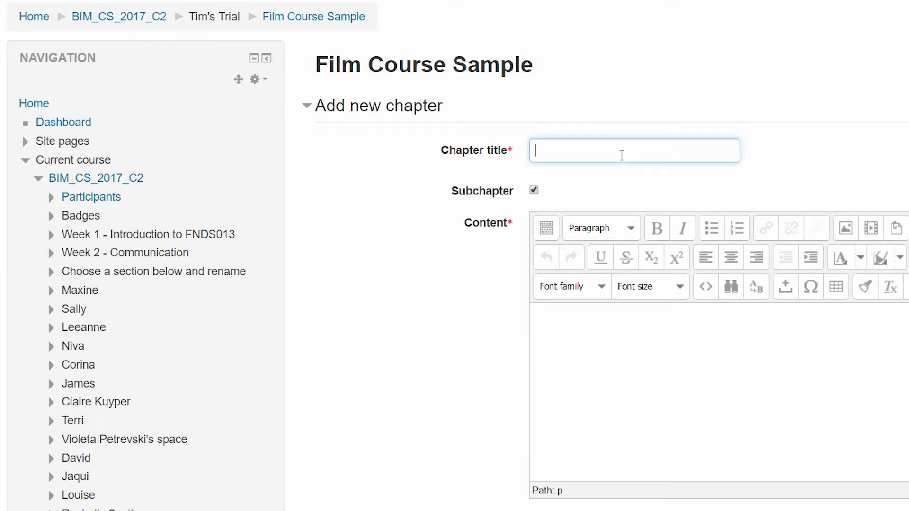
pyautogui.write('Lighting')
pyautogui.click(622, 347)
pyautogui.write('Lighting')
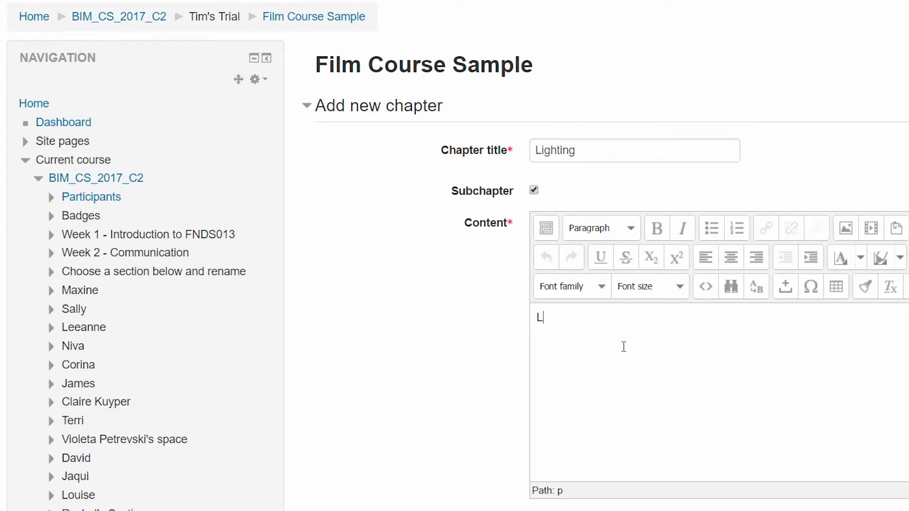
pyautogui.click(562, 456)
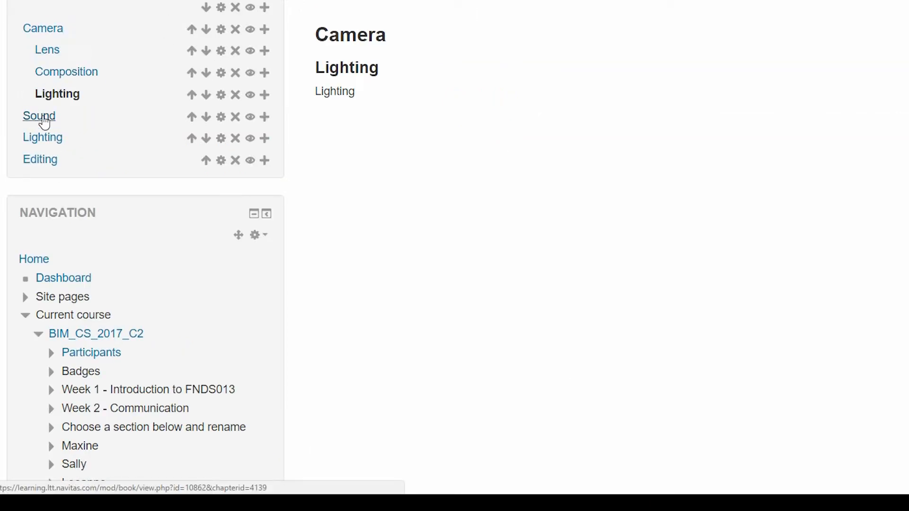
# Add a subchapter titled "Microphone" under Sound, with "Use of microphone" as its content, and save it.
pyautogui.click(266, 118)
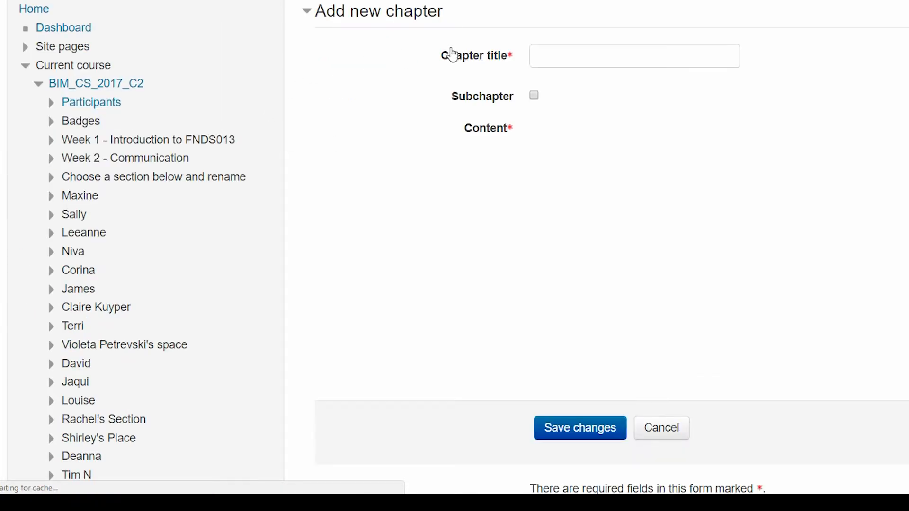
pyautogui.click(534, 96)
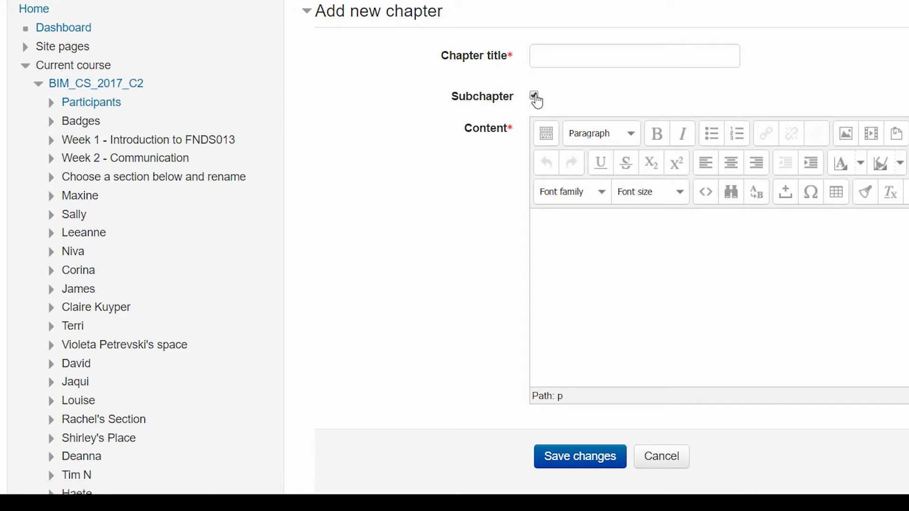
pyautogui.click(584, 50)
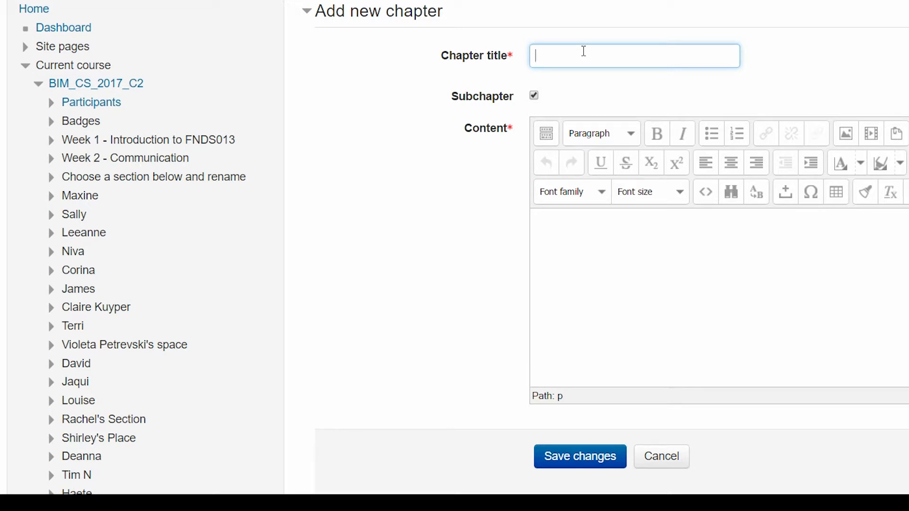
pyautogui.write('Microphone')
pyautogui.click(602, 259)
pyautogui.write('Use of mic')
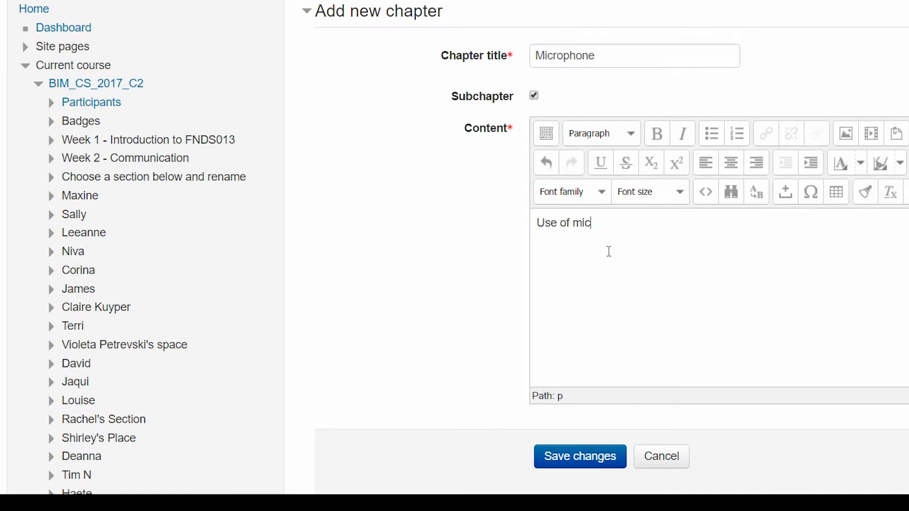
pyautogui.write('rohpn')
pyautogui.write('phone')
pyautogui.click(581, 467)
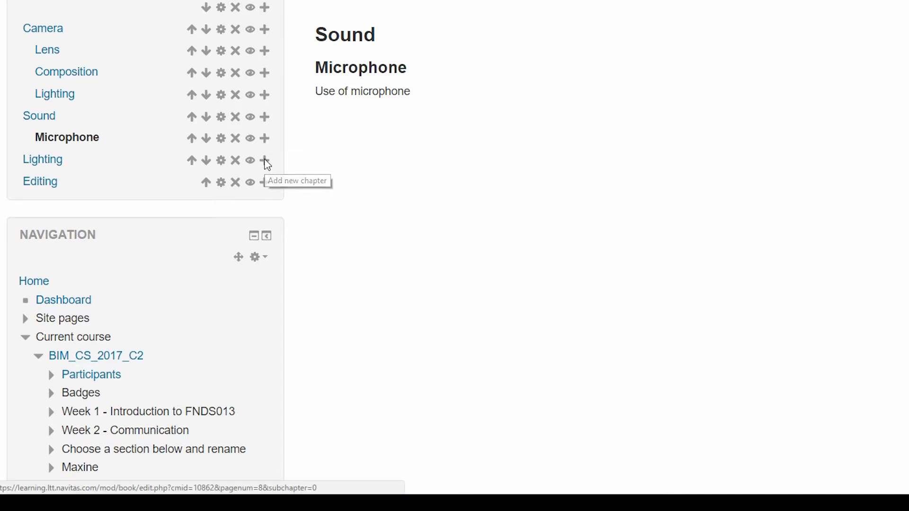
# Add a chapter titled "Mood" after the main Lighting chapter, with "How lighting enhances mood" as its content, and save it.
pyautogui.click(265, 161)
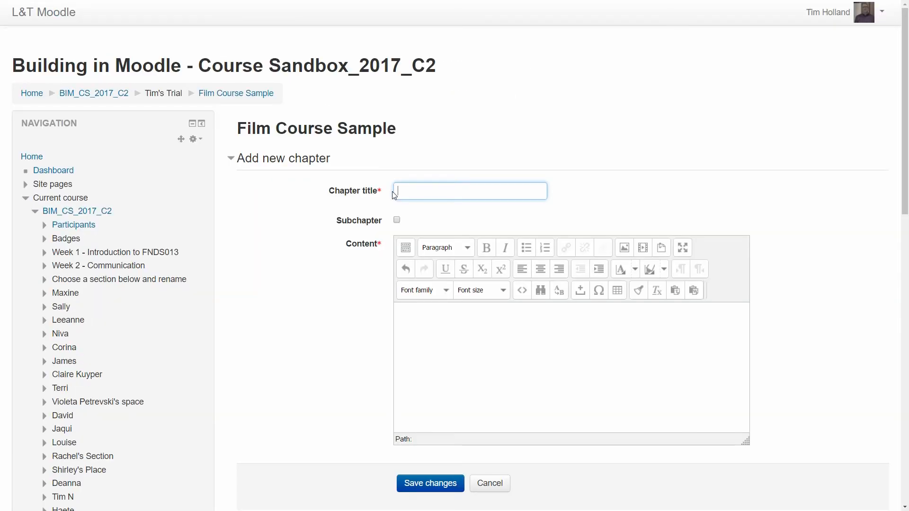
pyautogui.click(434, 336)
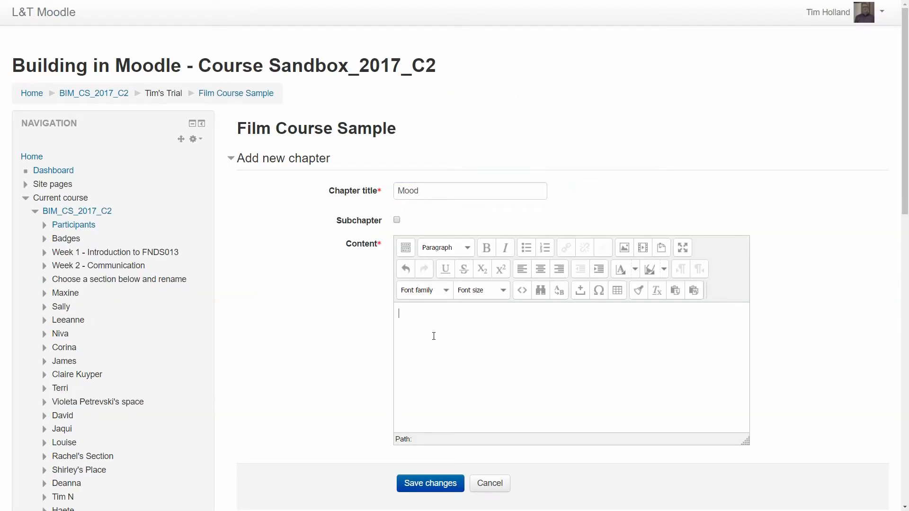
pyautogui.write('How lighting enhance s')
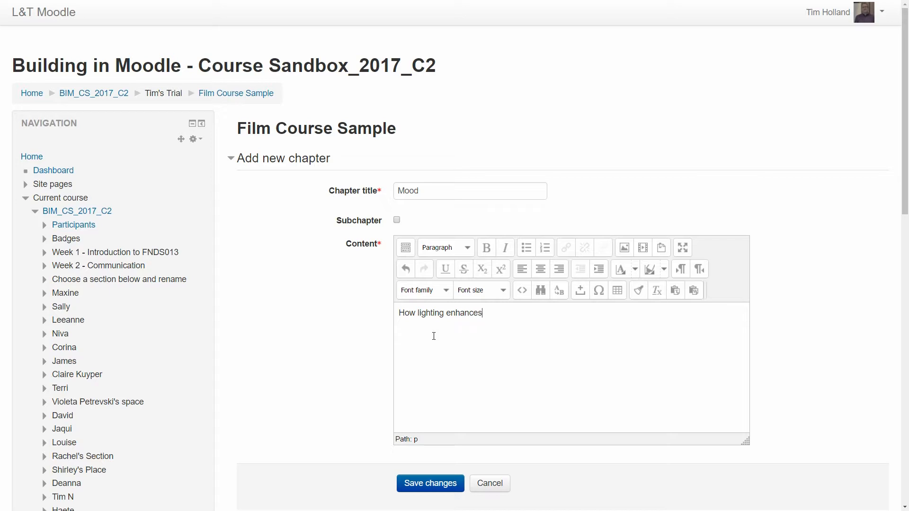
pyautogui.scroll(-7, 416, 426)
pyautogui.scroll(2, 450, 223)
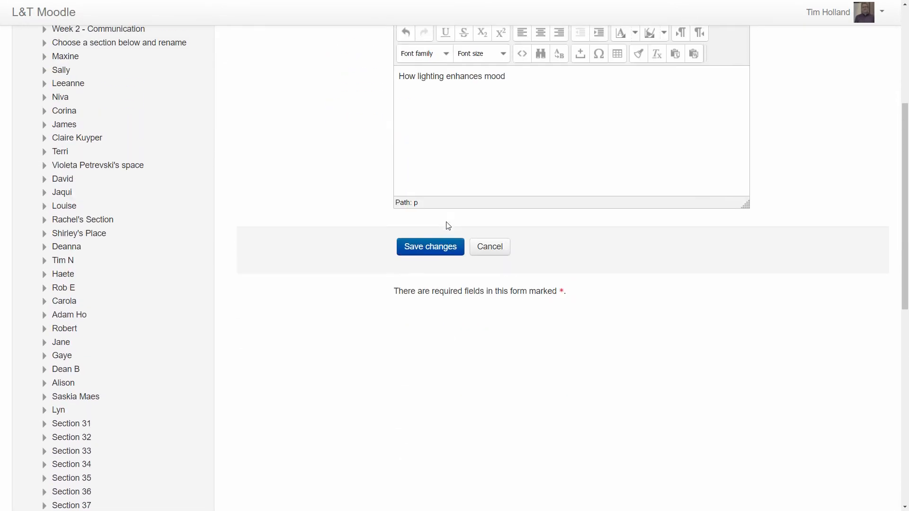
pyautogui.click(435, 253)
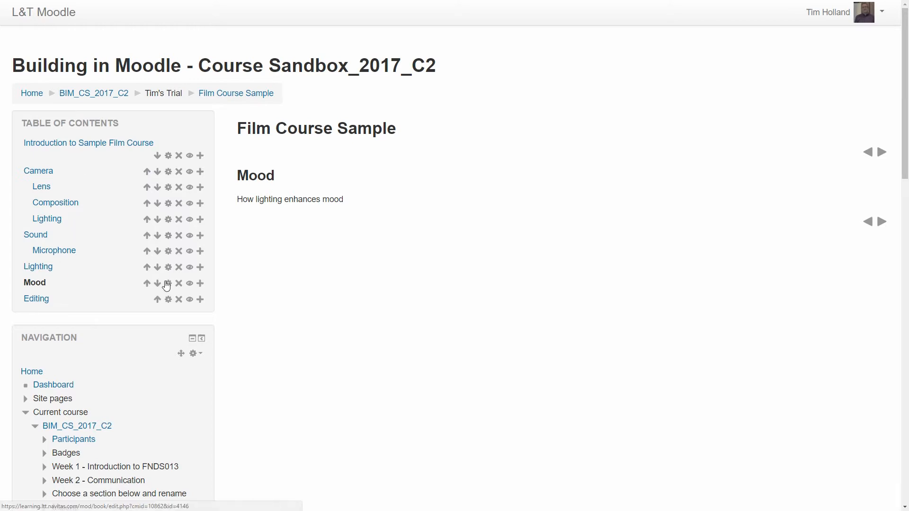
# Change the Mood chapter into a subchapter of Lighting and save it.
pyautogui.click(168, 282)
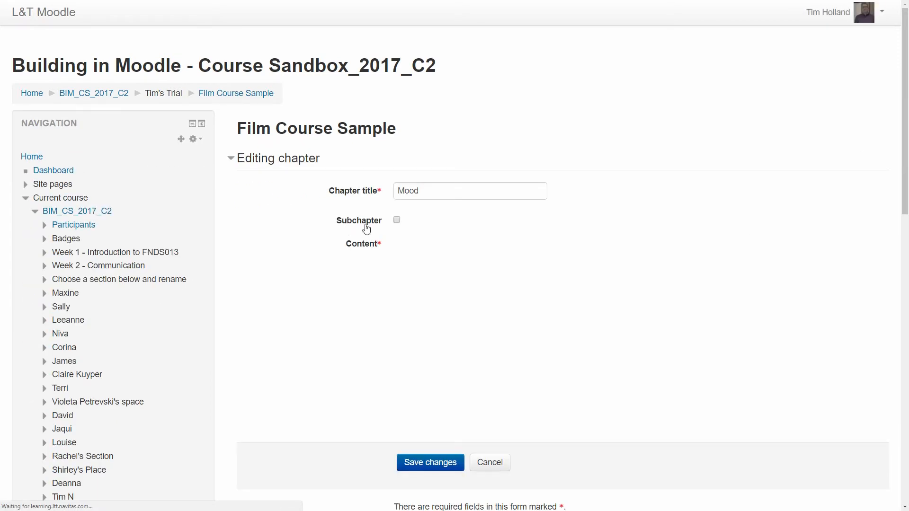
pyautogui.click(397, 220)
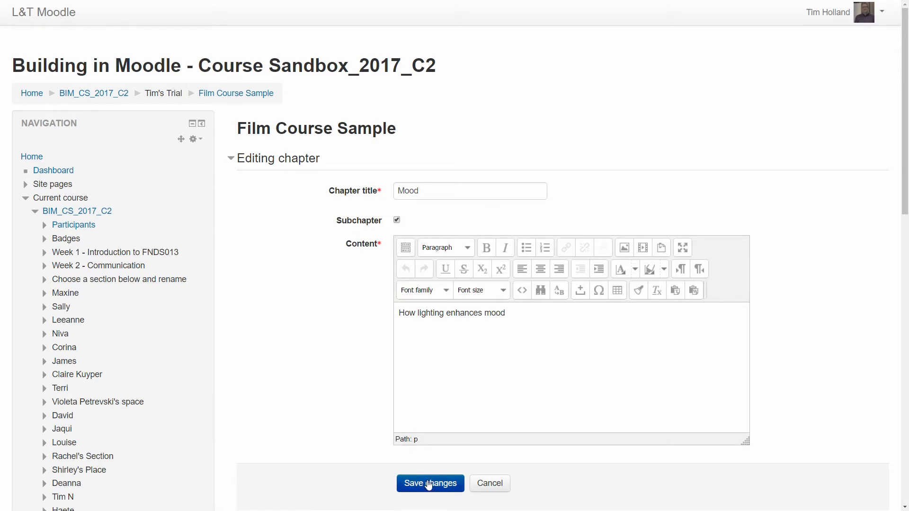
pyautogui.click(432, 484)
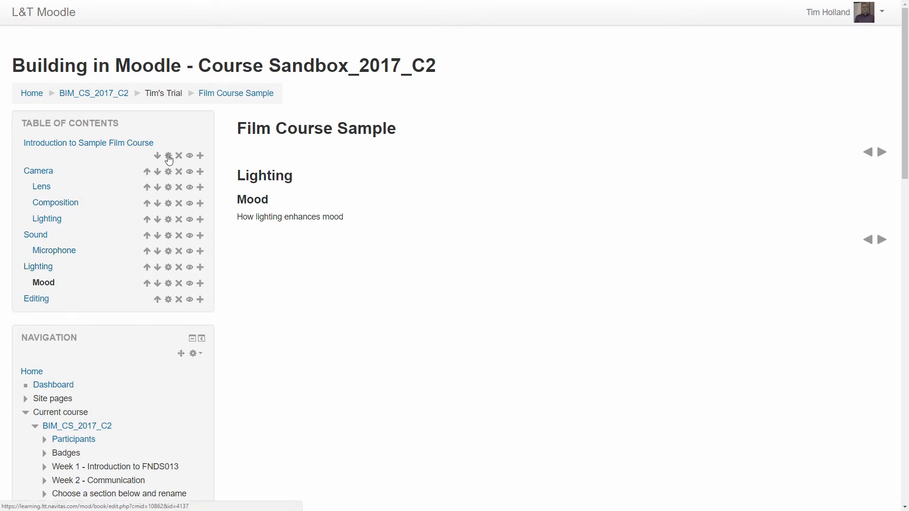
# Edit the Introduction to Sample Film Course chapter and upload unnamed.jpg as an image for its content.
pyautogui.click(169, 156)
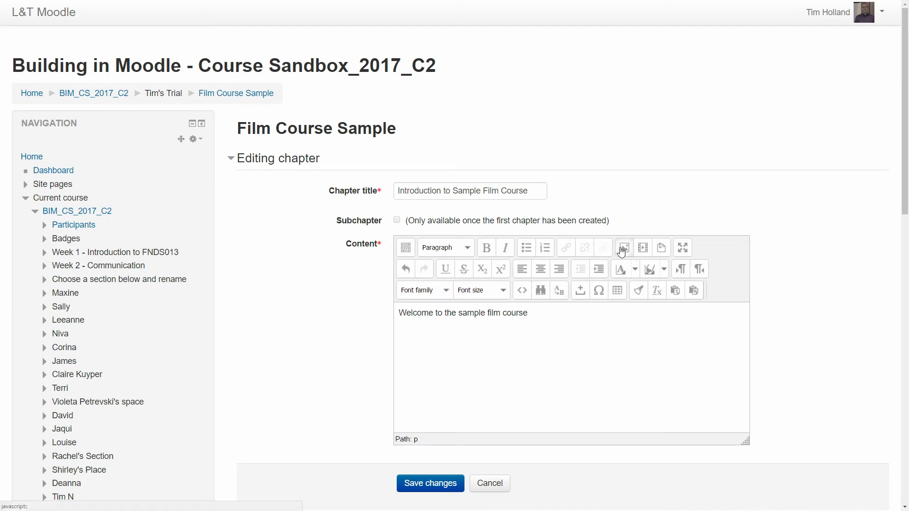
pyautogui.click(624, 247)
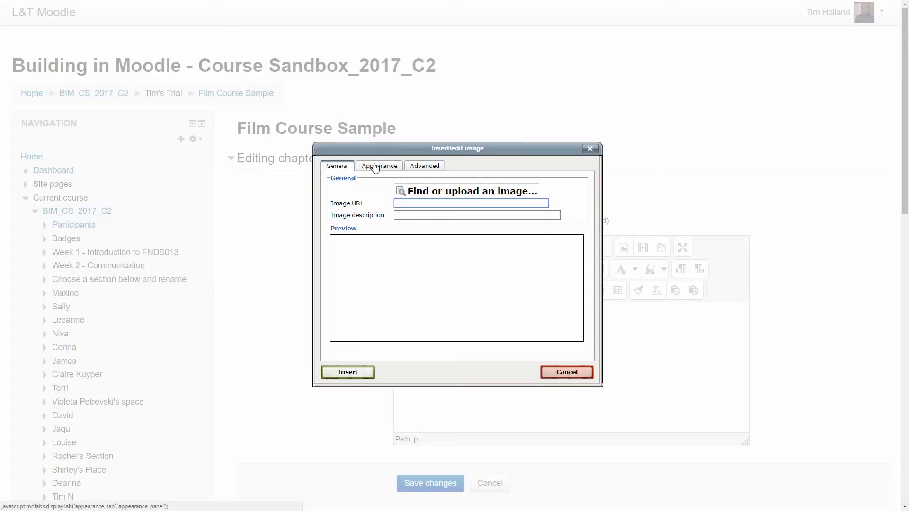
pyautogui.click(377, 166)
pyautogui.click(344, 169)
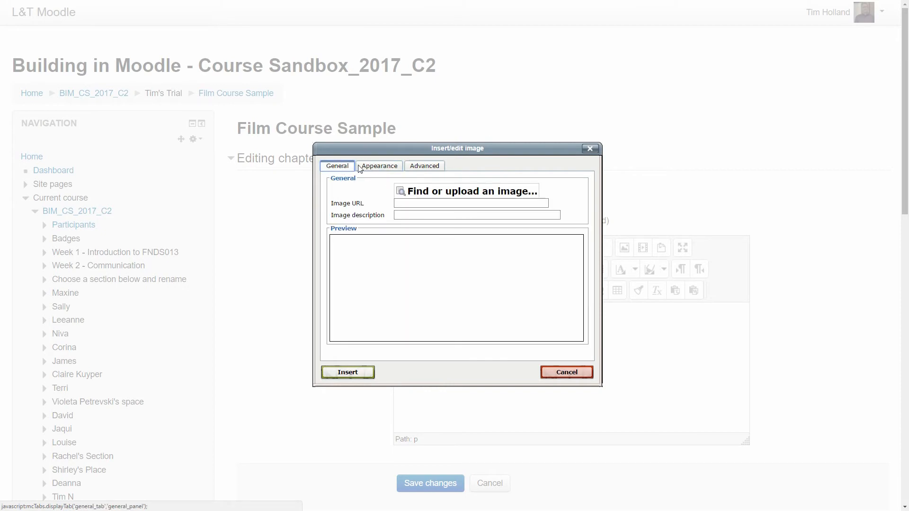
pyautogui.click(447, 194)
pyautogui.click(481, 180)
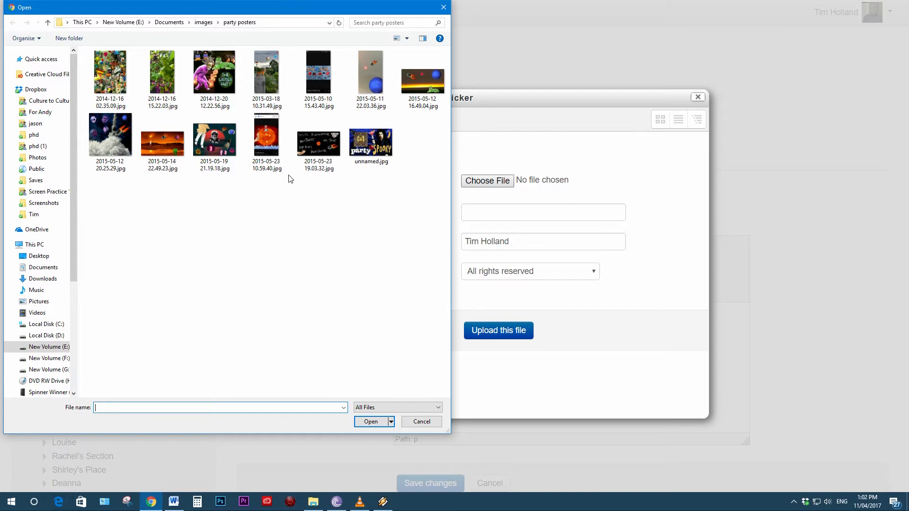
pyautogui.doubleClick(369, 146)
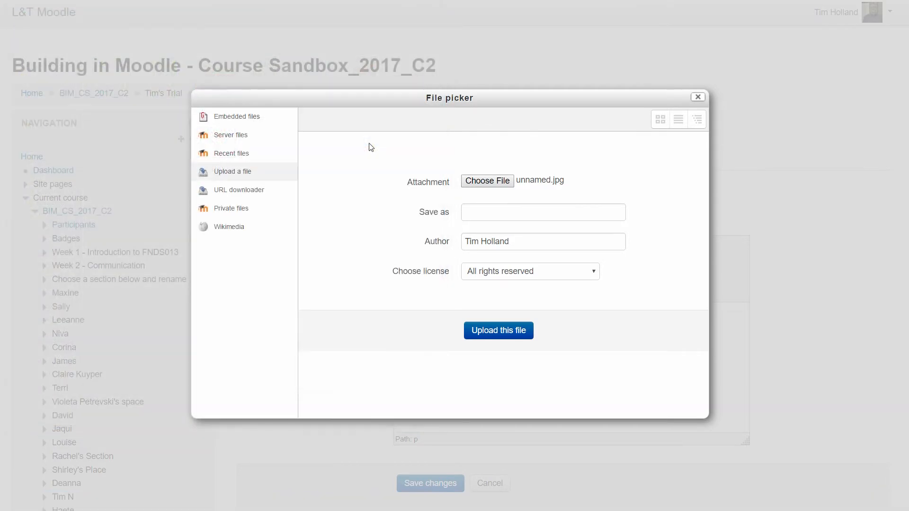
pyautogui.click(492, 334)
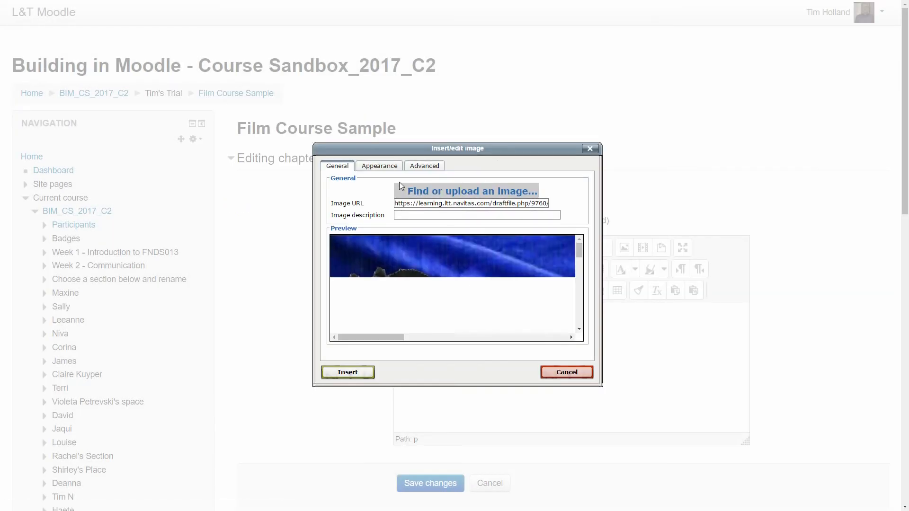
# Insert the uploaded image into the introduction chapter without an image description, and save the chapter.
pyautogui.click(377, 170)
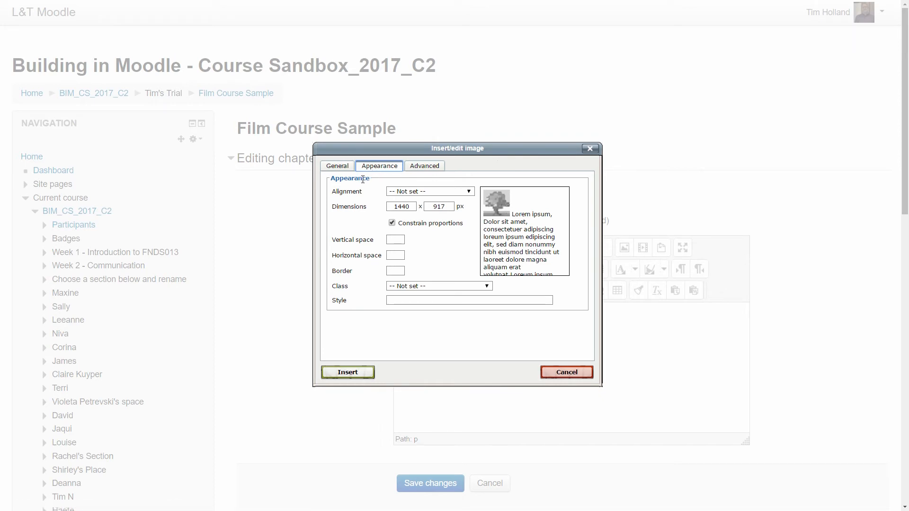
pyautogui.click(336, 167)
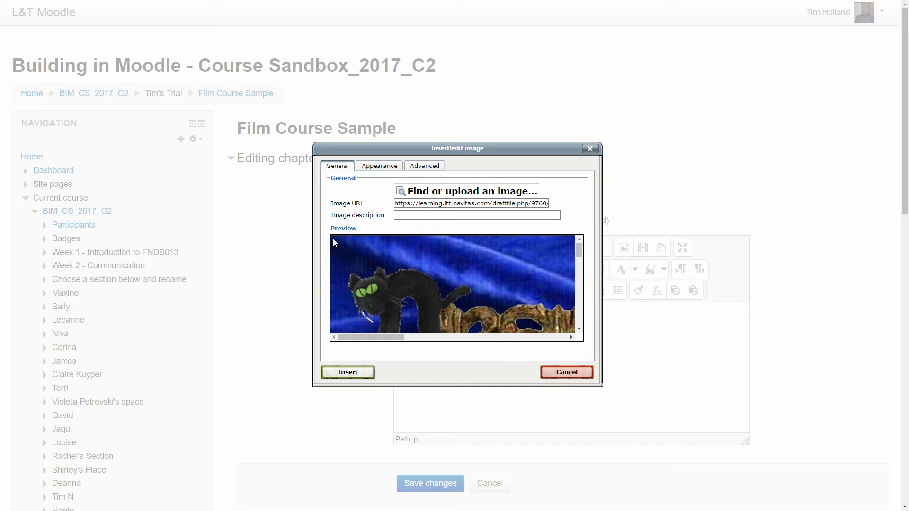
pyautogui.click(358, 371)
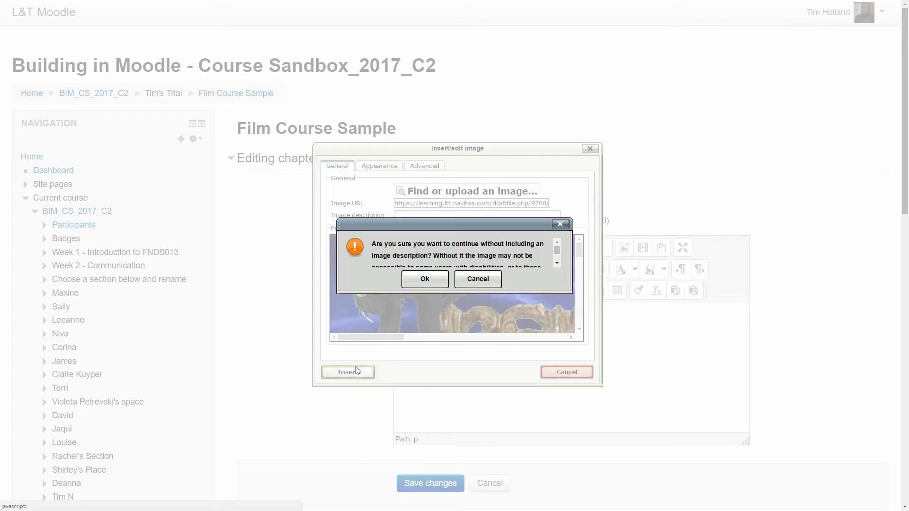
pyautogui.click(439, 283)
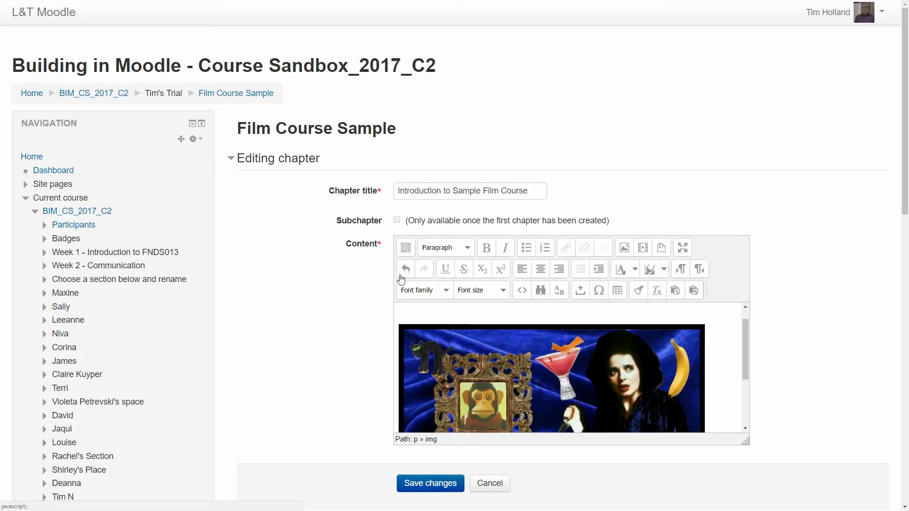
pyautogui.scroll(-2, 364, 310)
pyautogui.click(417, 392)
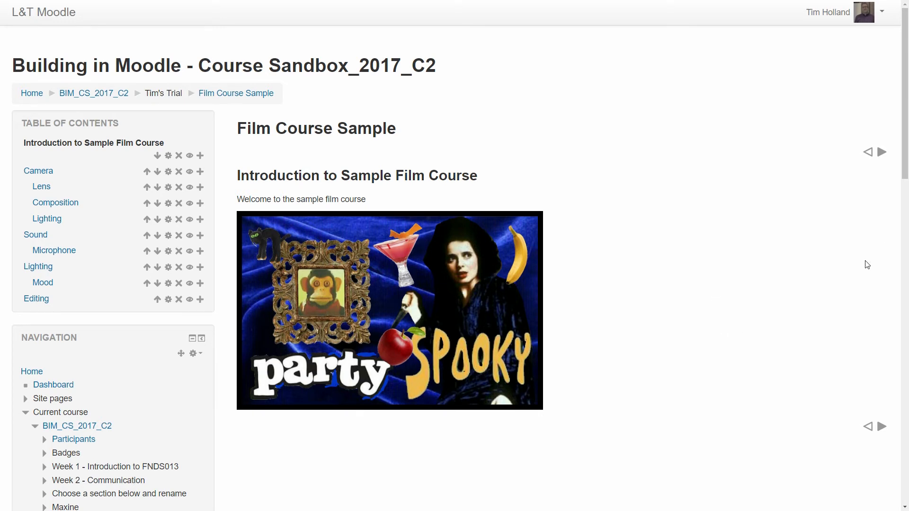
# Return to the BIM_CS_2017_C2 course page and turn editing off.
pyautogui.click(113, 93)
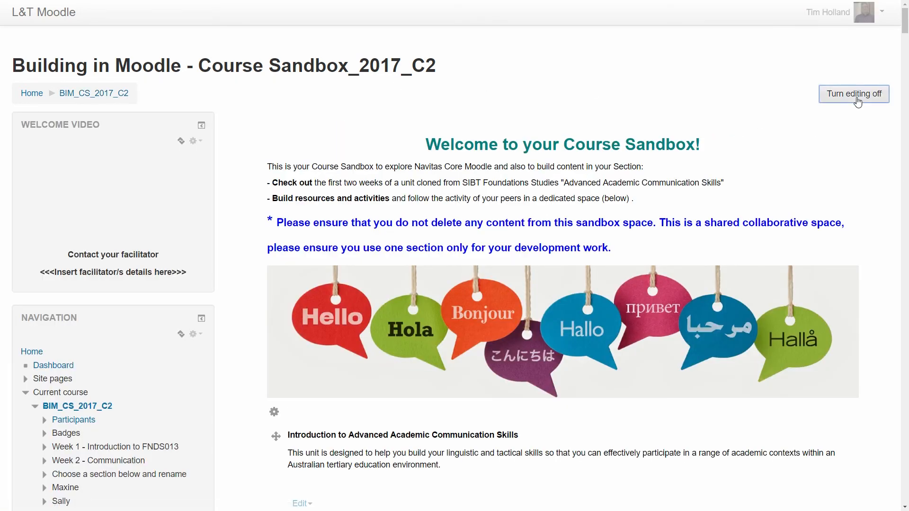
pyautogui.click(856, 99)
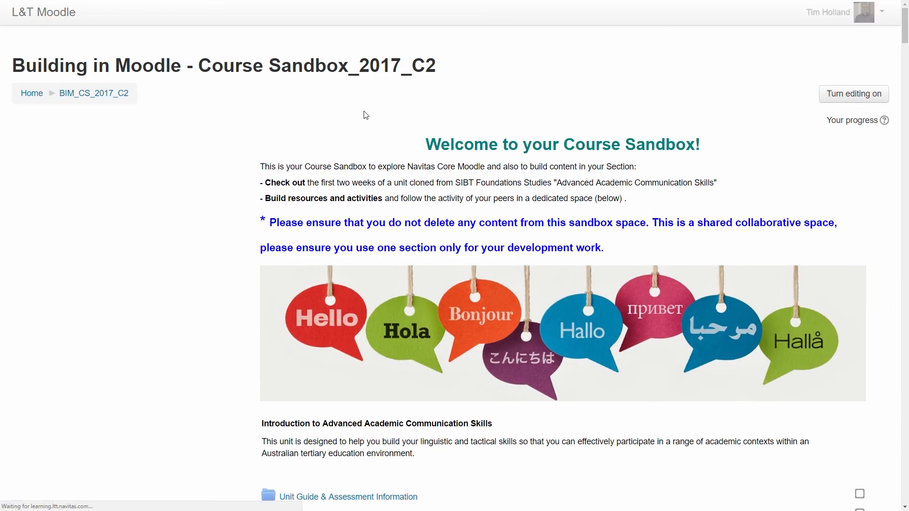
# Open the Film Course Sample book from the course page and view its Camera chapter and Lens subchapter.
pyautogui.moveTo(905, 24); pyautogui.dragTo(900, 500)
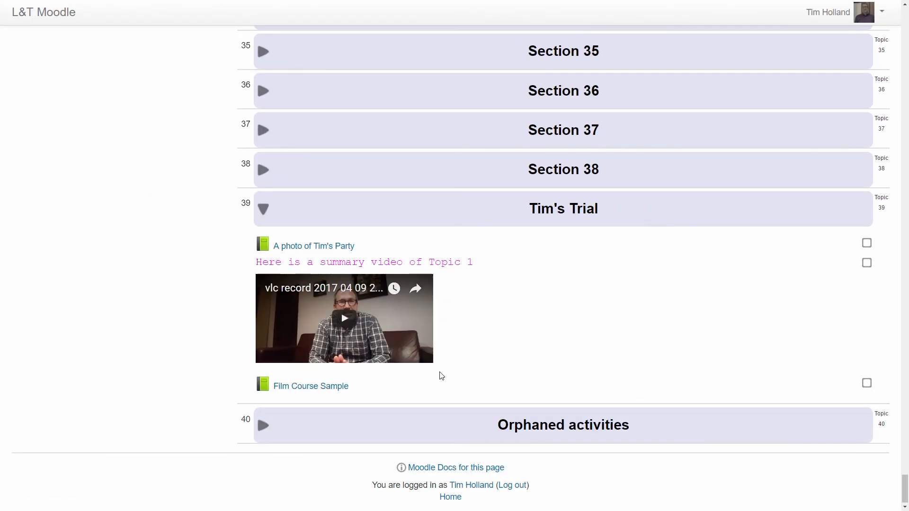
pyautogui.click(316, 387)
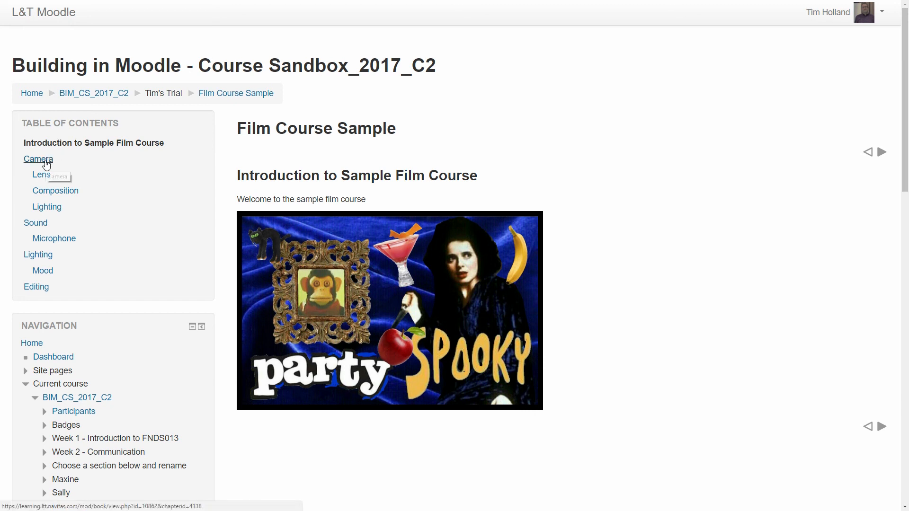
pyautogui.click(46, 164)
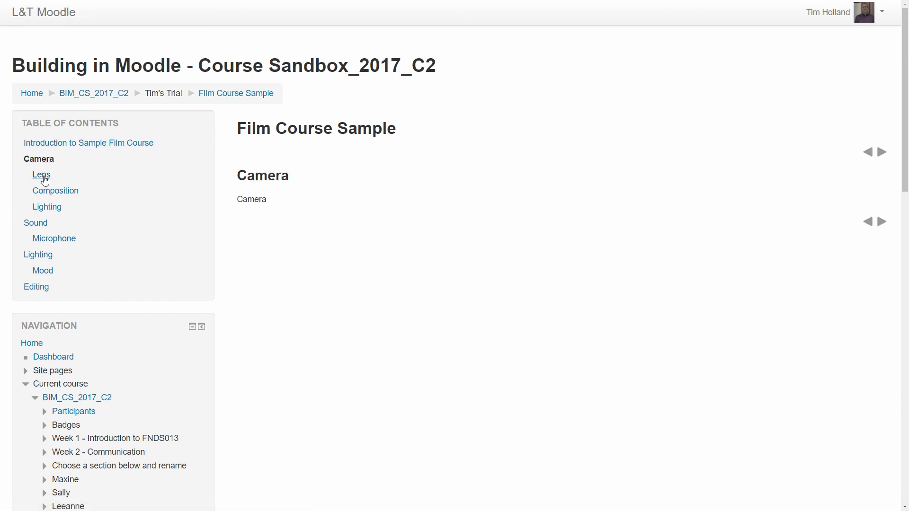
pyautogui.click(43, 176)
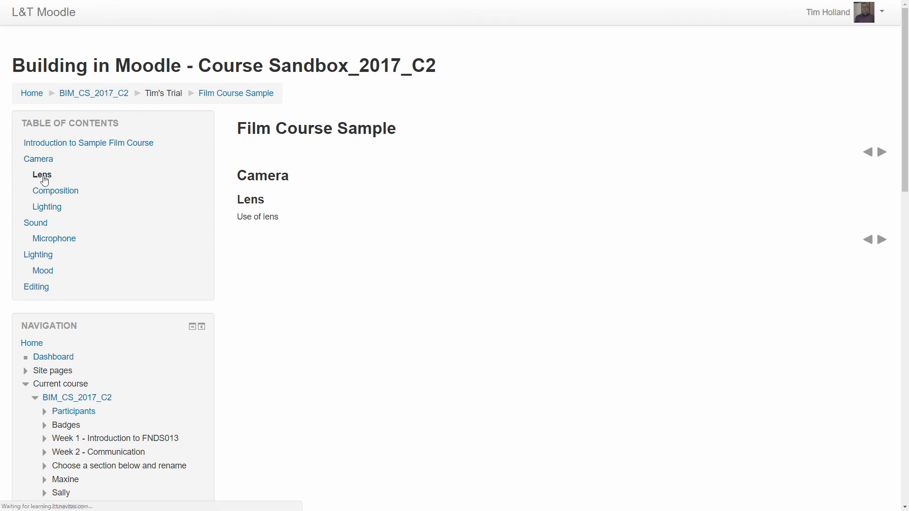